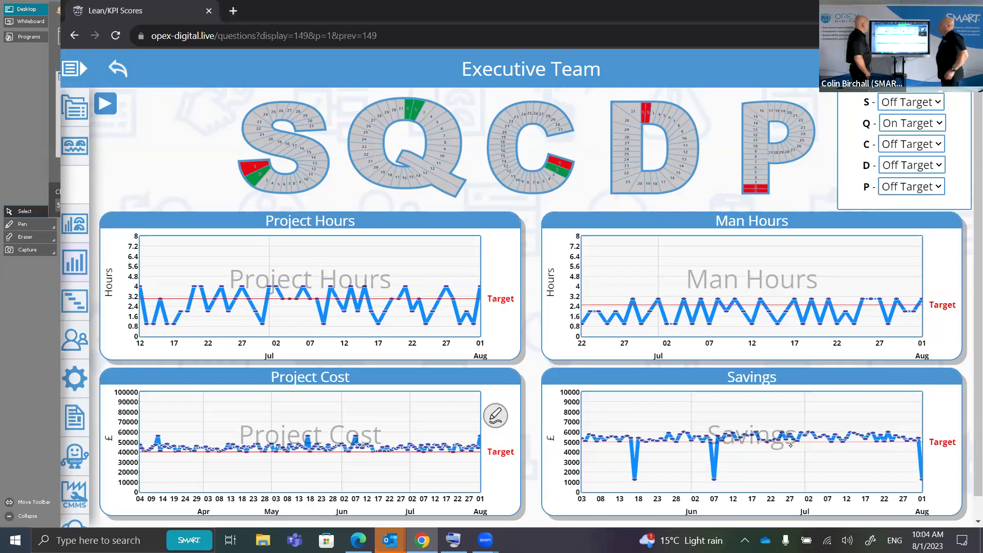
Go back to My Projects and browse down to the Ardagh, Majestic Motors and BMW cards
key("alt+Left")
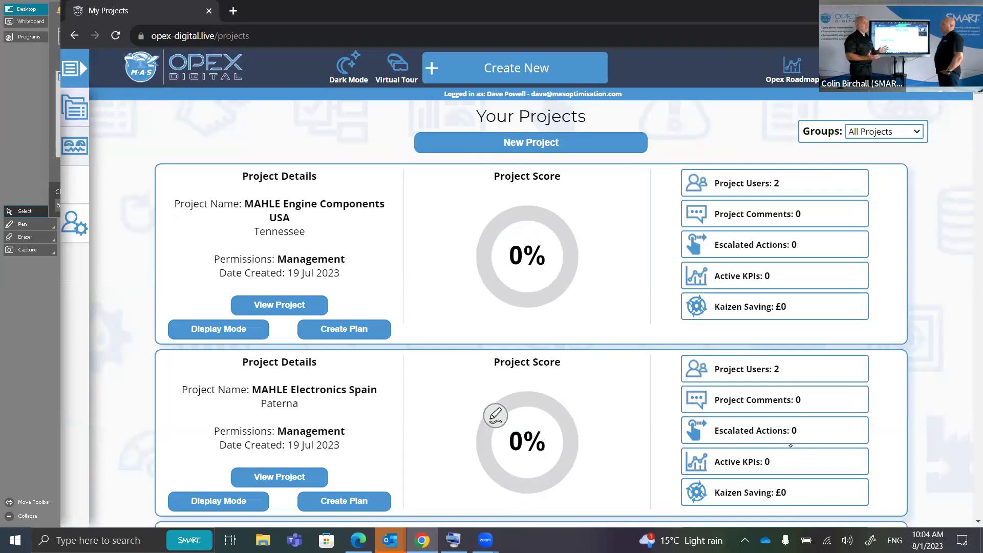
scroll(791, 446, "down", 2)
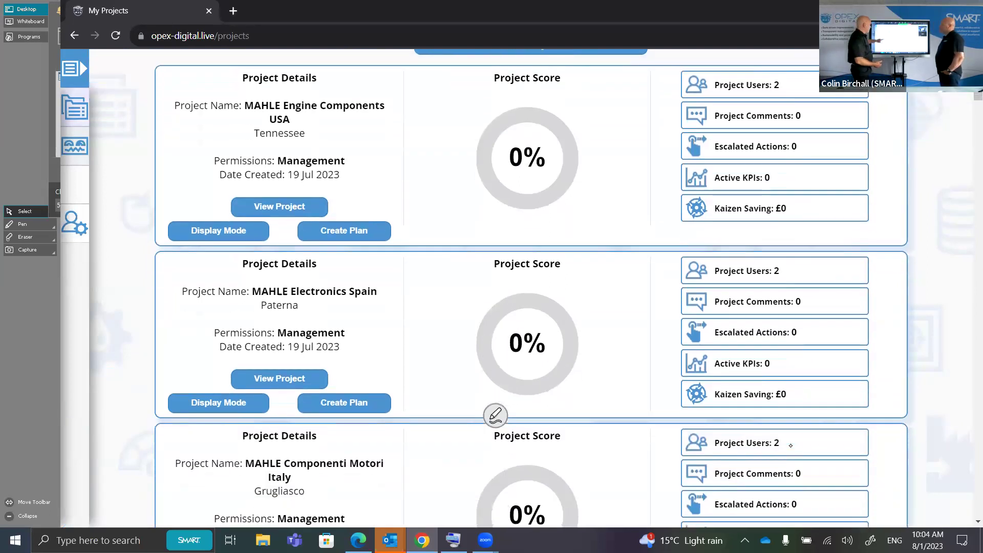
scroll(791, 446, "down", 10)
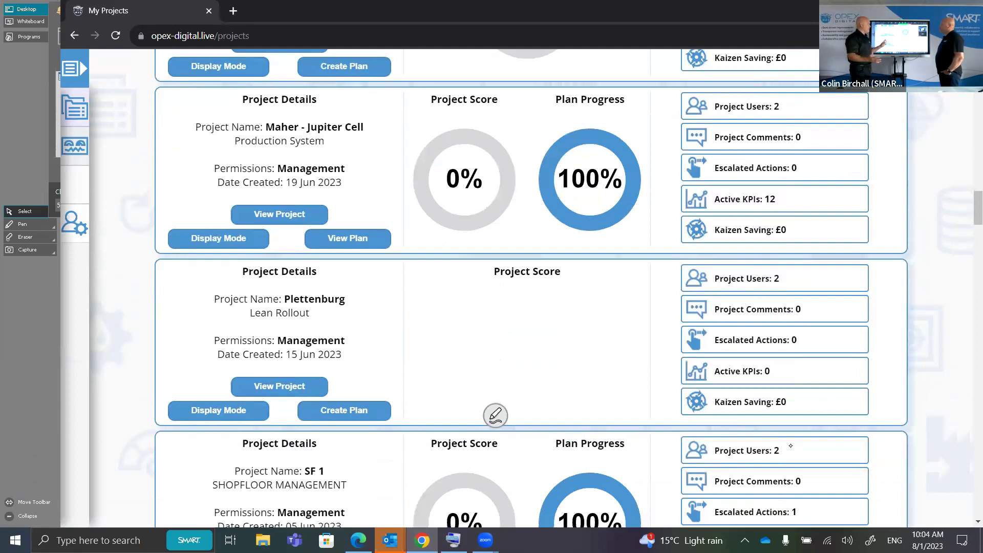
scroll(790, 446, "down", 2)
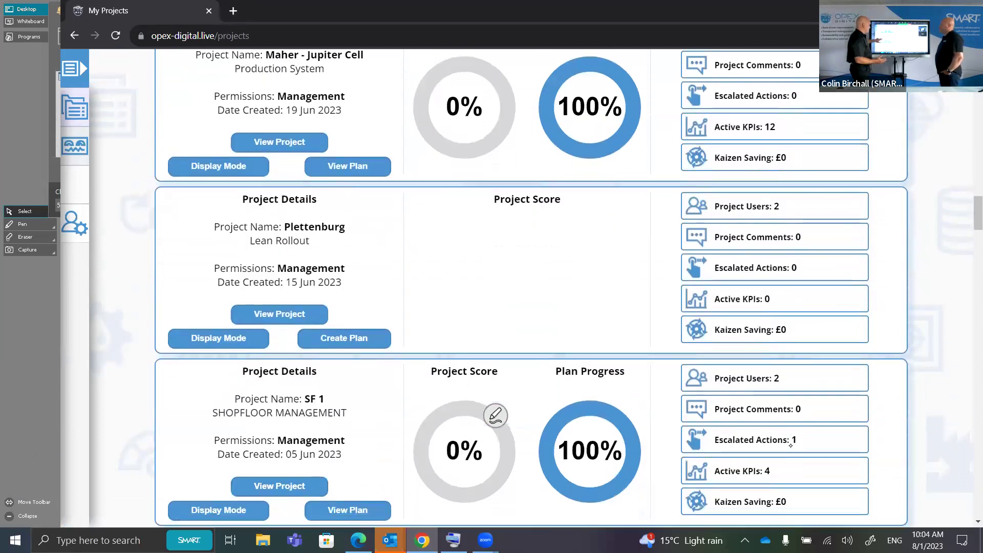
scroll(791, 446, "down", 10)
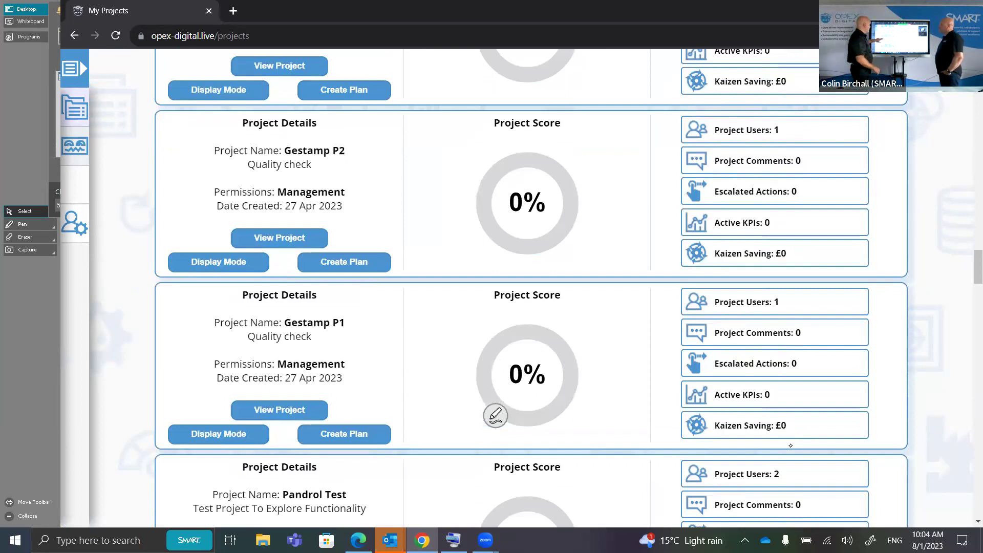
scroll(790, 445, "down", 7)
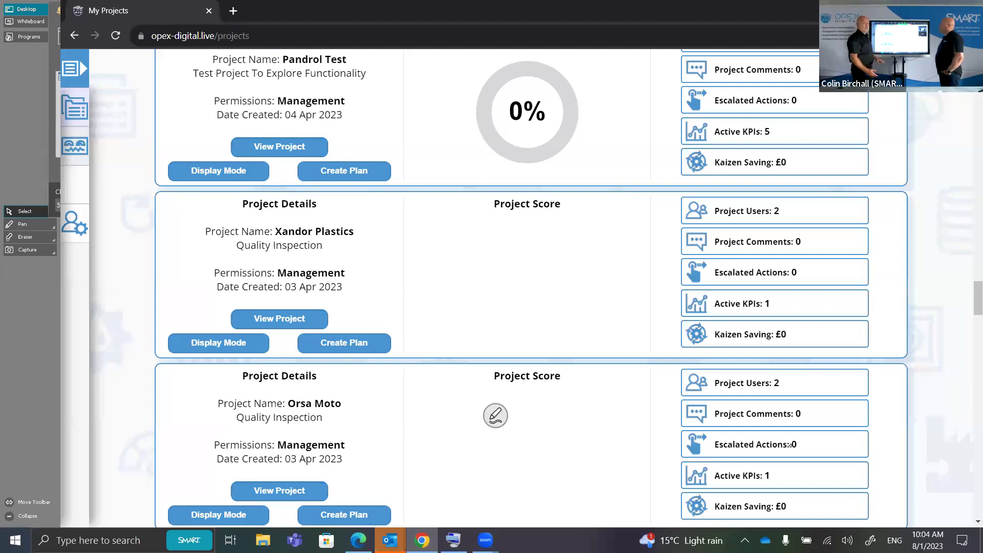
scroll(790, 445, "down", 5)
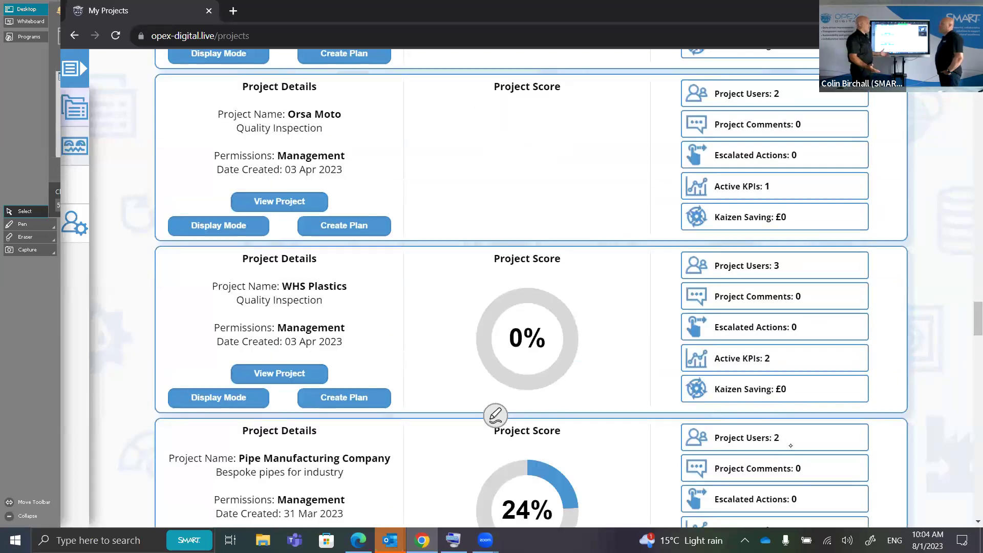
scroll(791, 446, "down", 2)
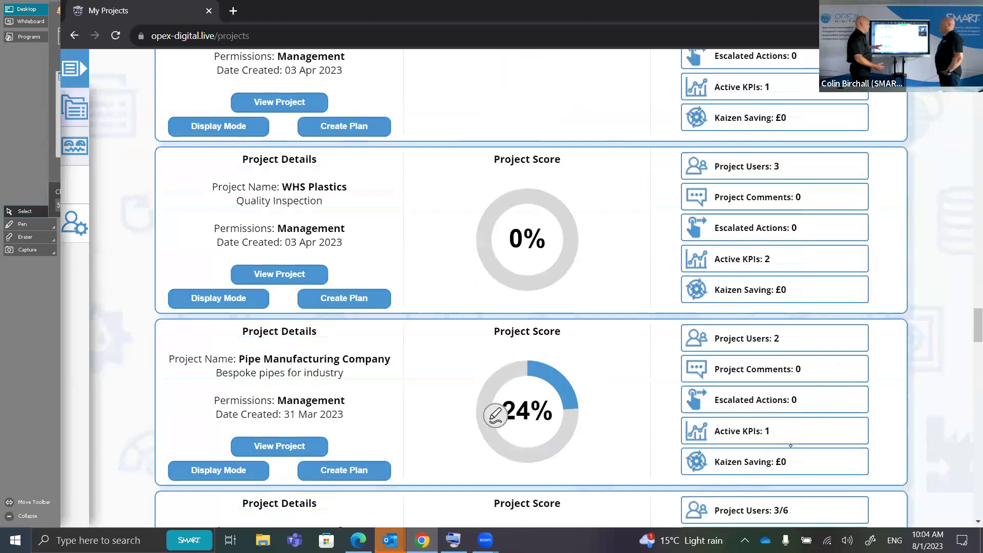
scroll(791, 445, "down", 6)
scroll(790, 445, "down", 1)
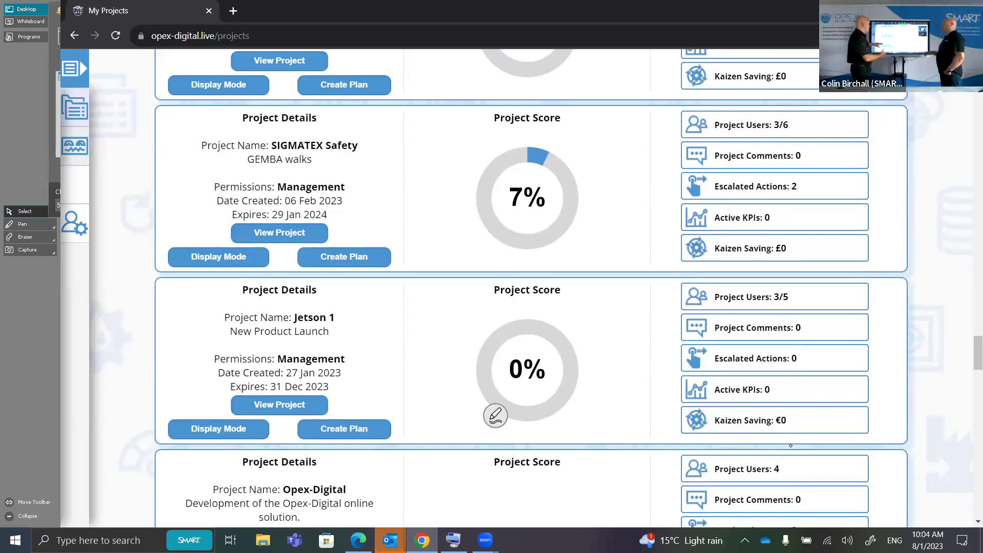
scroll(791, 446, "down", 1)
scroll(790, 446, "down", 4)
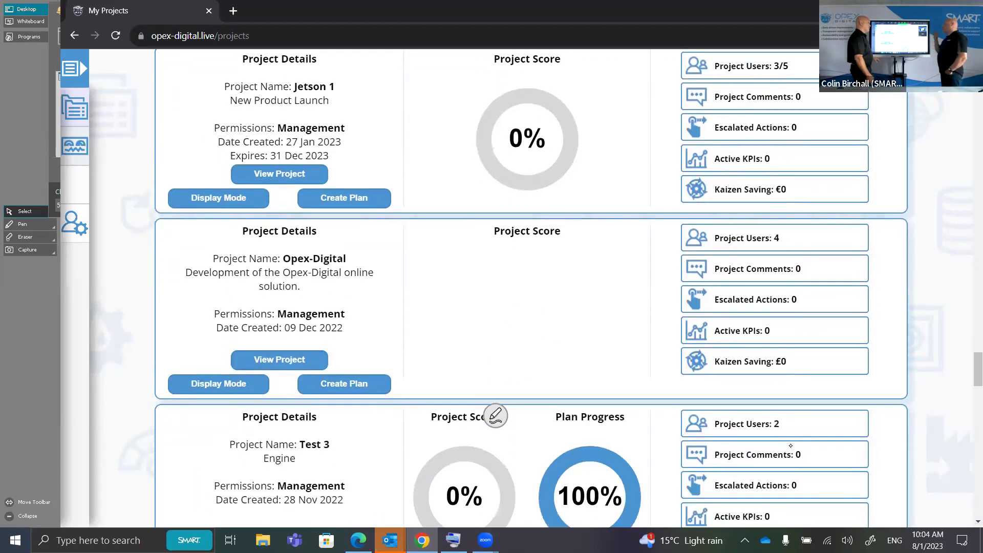
scroll(790, 445, "down", 2)
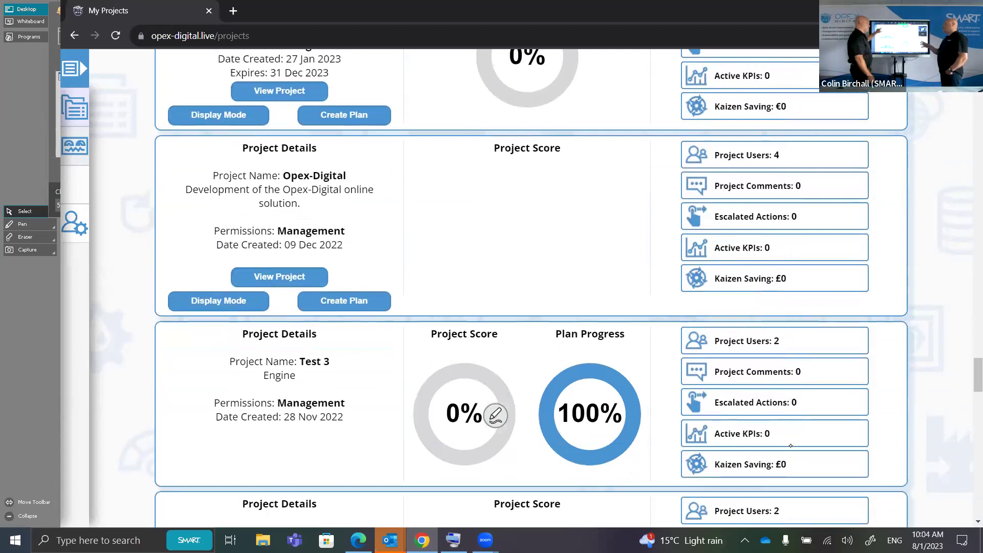
scroll(791, 445, "down", 8)
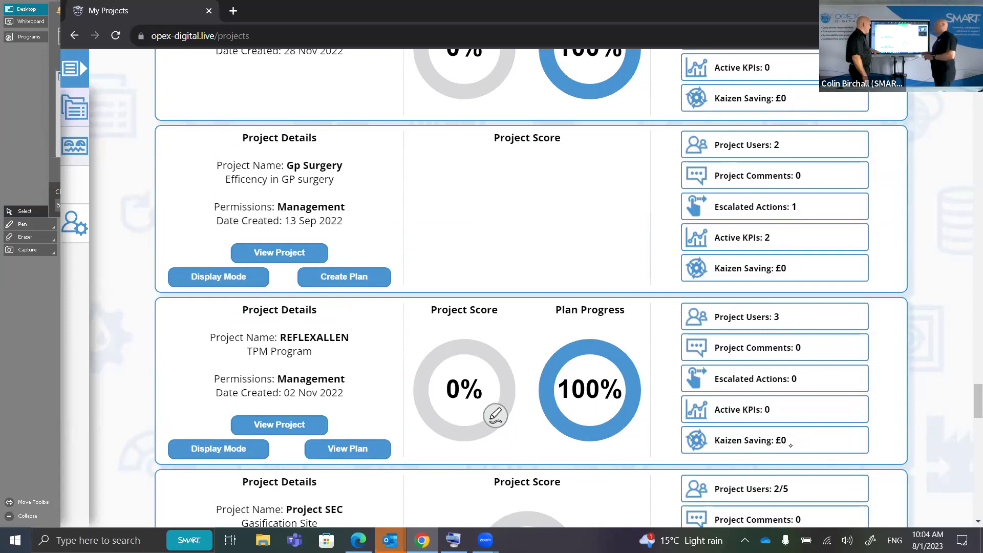
scroll(791, 446, "down", 1)
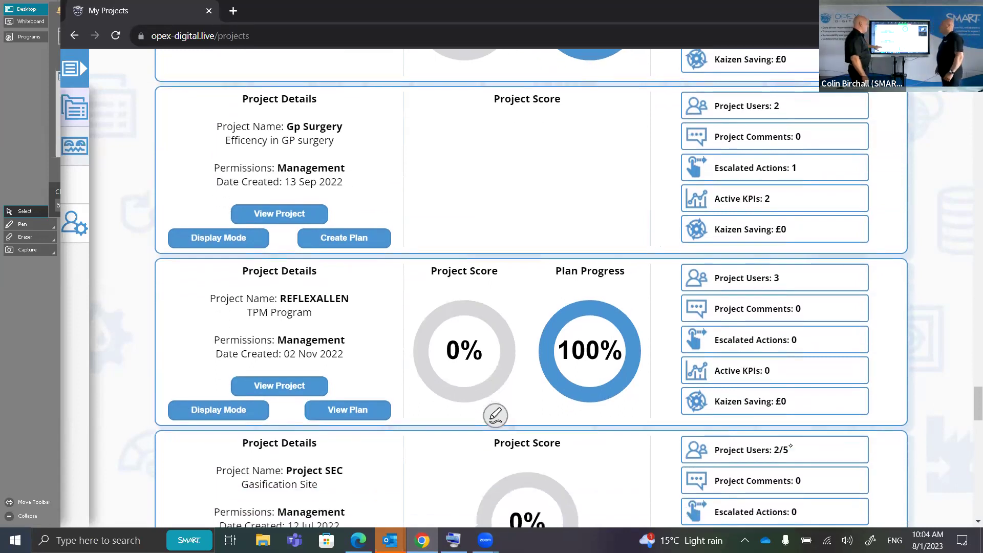
scroll(791, 446, "down", 7)
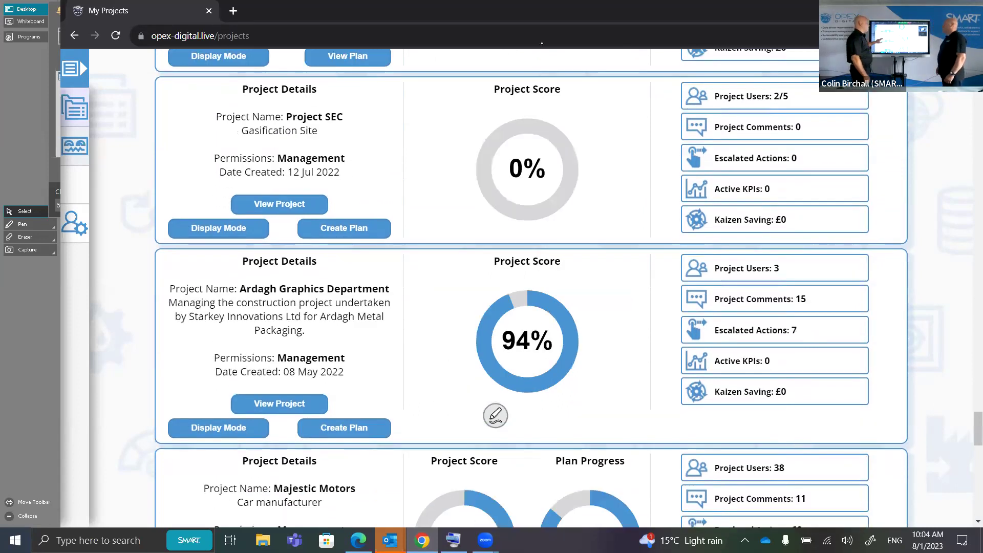
scroll(495, 416, "down", 5)
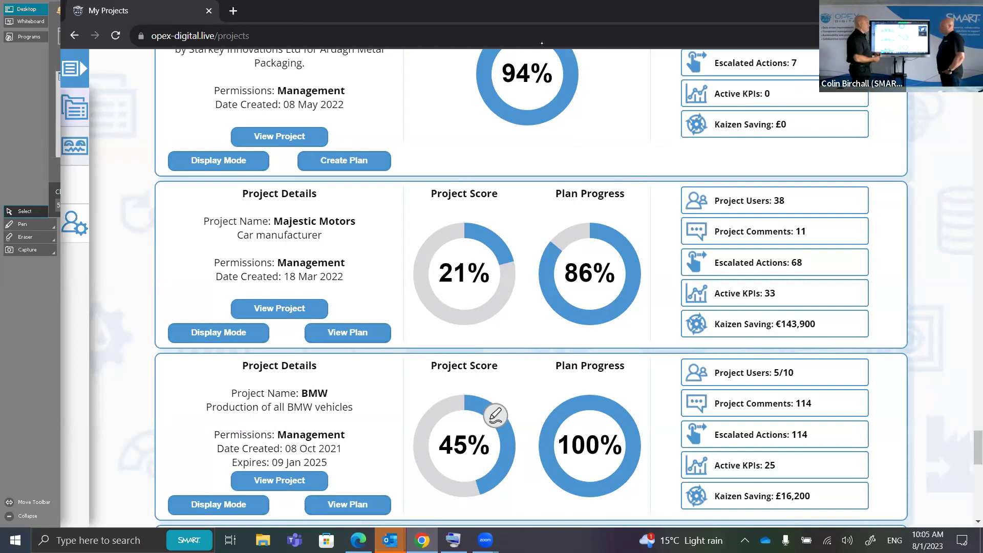
scroll(495, 416, "down", 1)
scroll(496, 416, "up", 2)
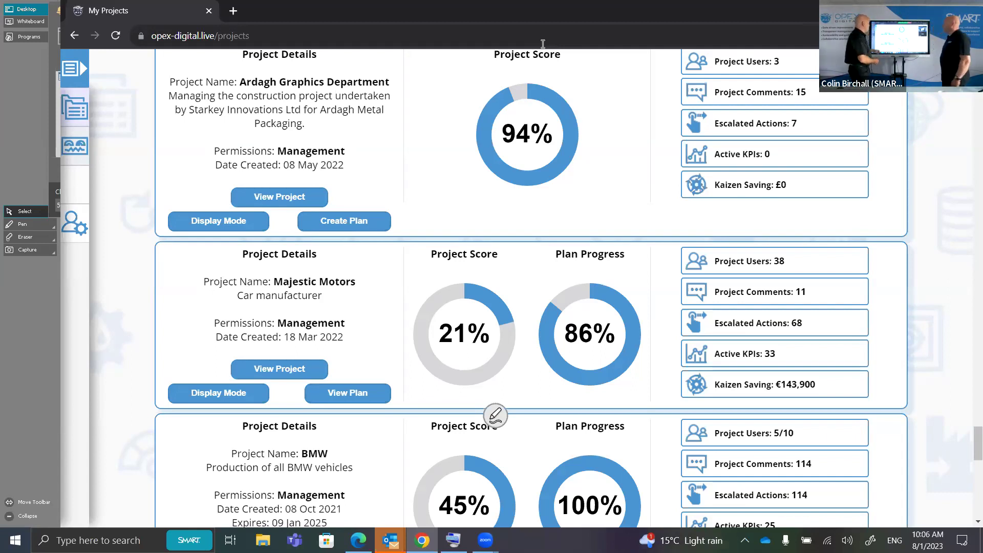
scroll(533, 287, "up", 1)
scroll(533, 287, "down", 3)
scroll(533, 287, "up", 3)
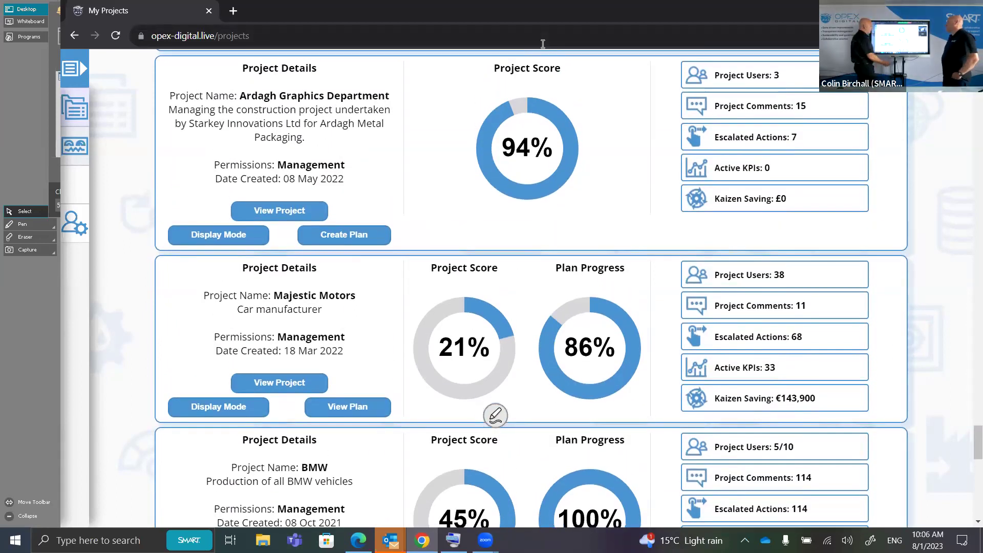
View the Majestic Motors Areas dashboard, then bring up its OpexRoadmap.pdf document
left_click(280, 382)
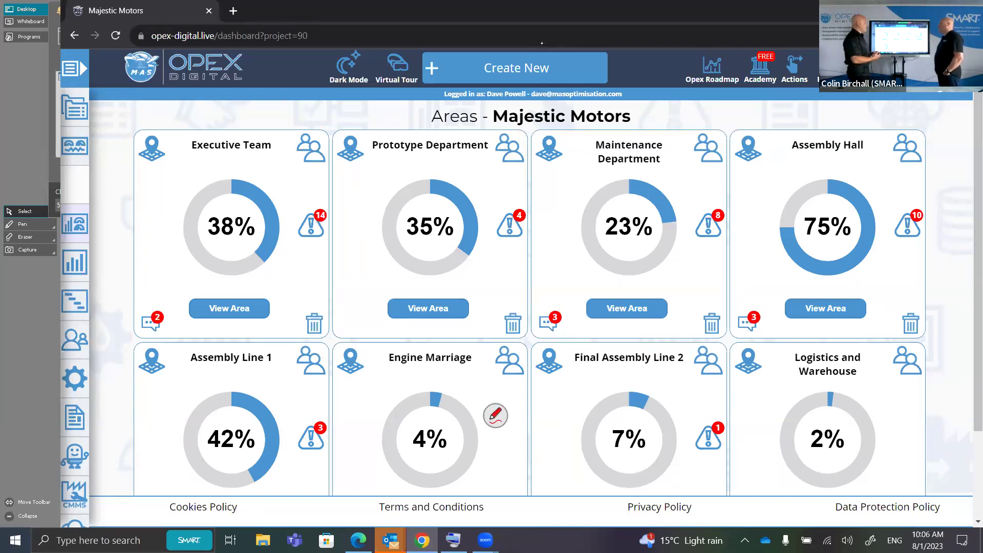
scroll(530, 271, "down", 1)
scroll(530, 272, "up", 1)
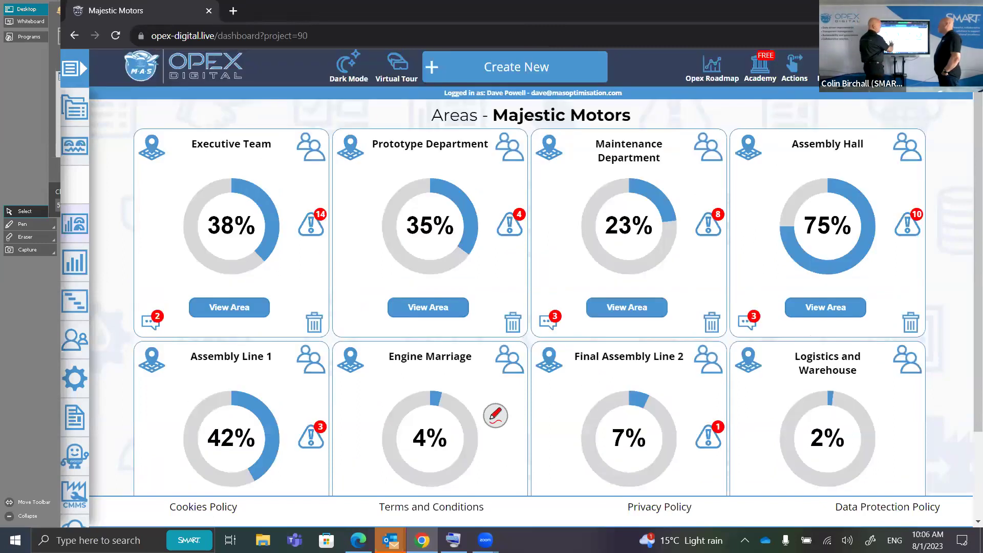
left_click(712, 67)
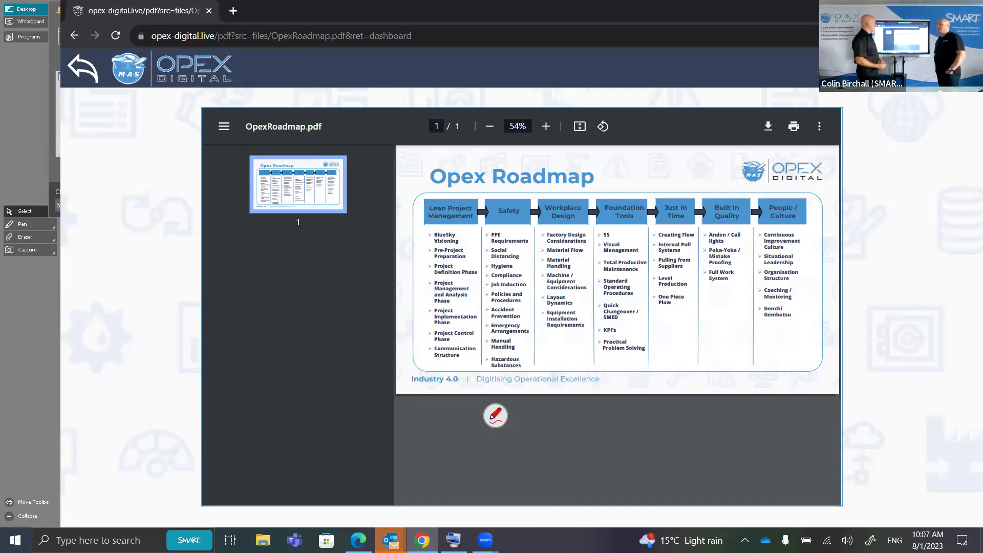
right_click(82, 70)
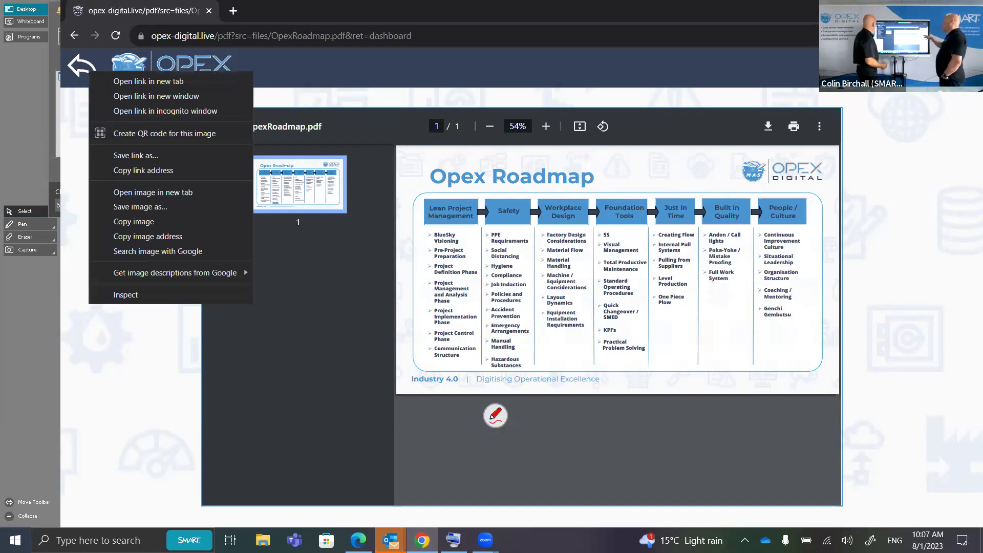
key("Escape")
right_click(79, 70)
key("Escape")
left_click(80, 69)
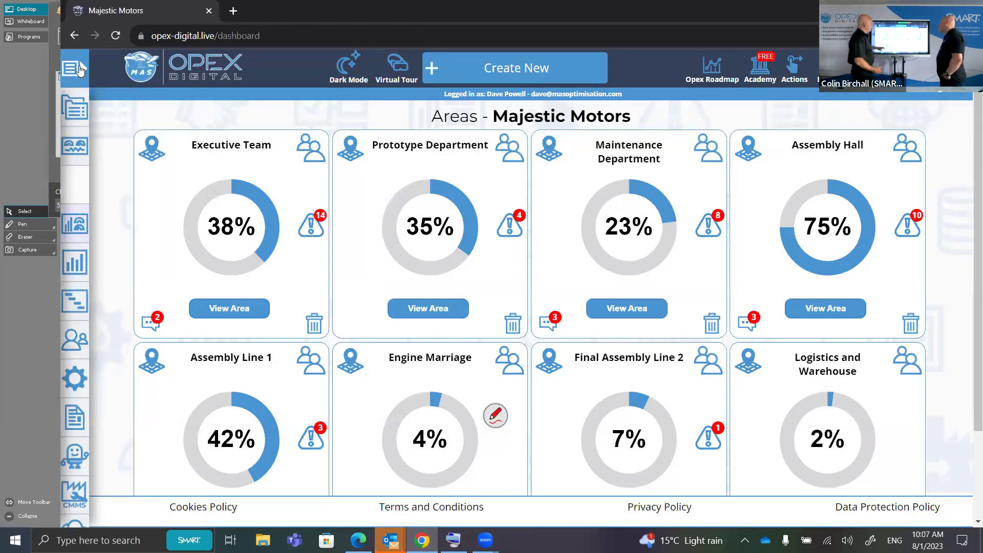
Check the assigned Actions and raised Autonomous Maintenance issues lists, closing each afterwards
scroll(80, 70, "down", 2)
scroll(79, 70, "up", 2)
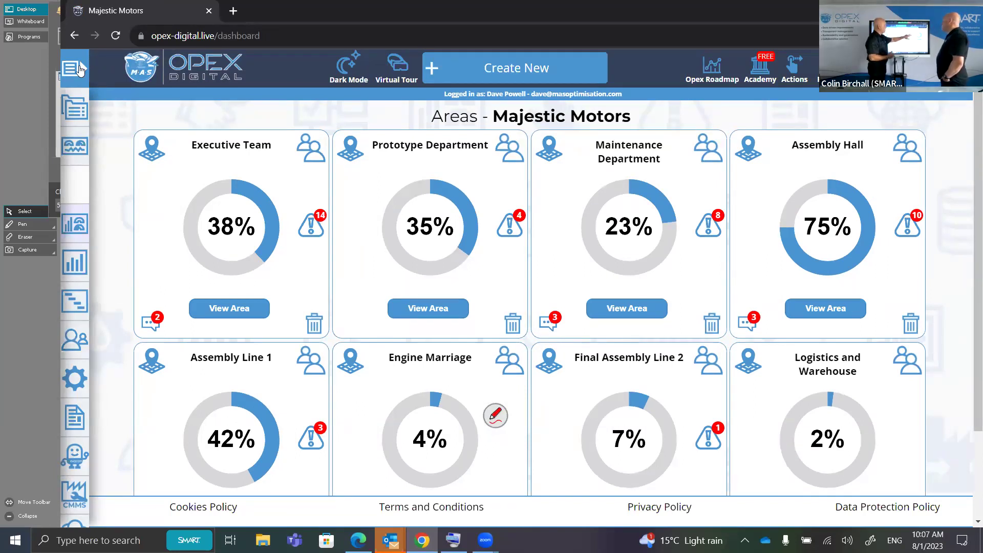
left_click(80, 70)
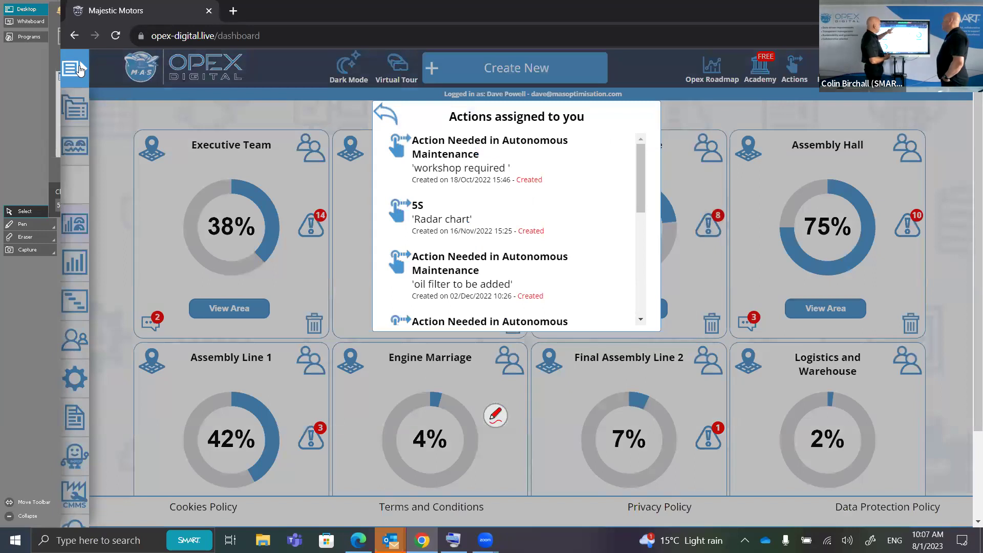
left_click(79, 70)
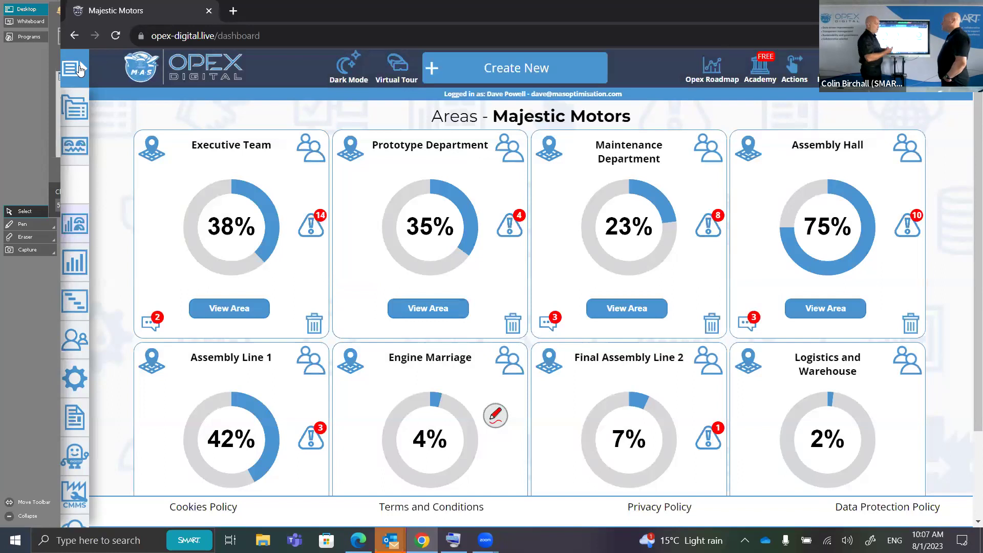
left_click(80, 69)
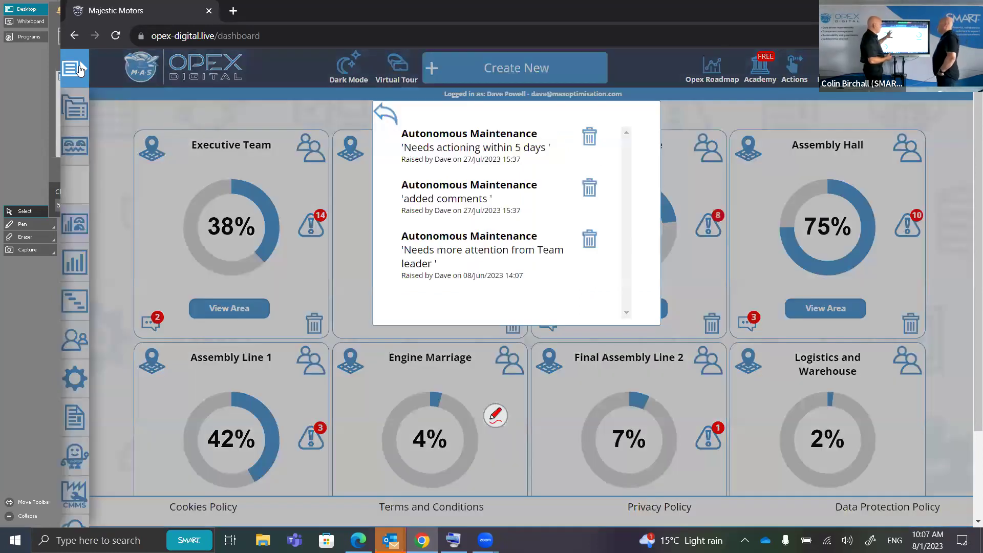
left_click(79, 70)
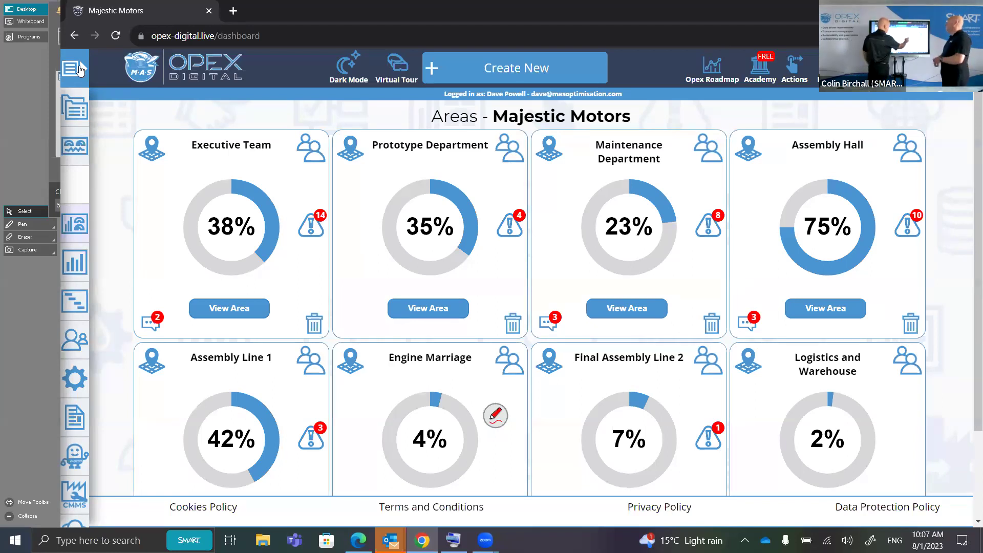
Review the Maintenance Department's team members, then enter that area's page
left_click(709, 148)
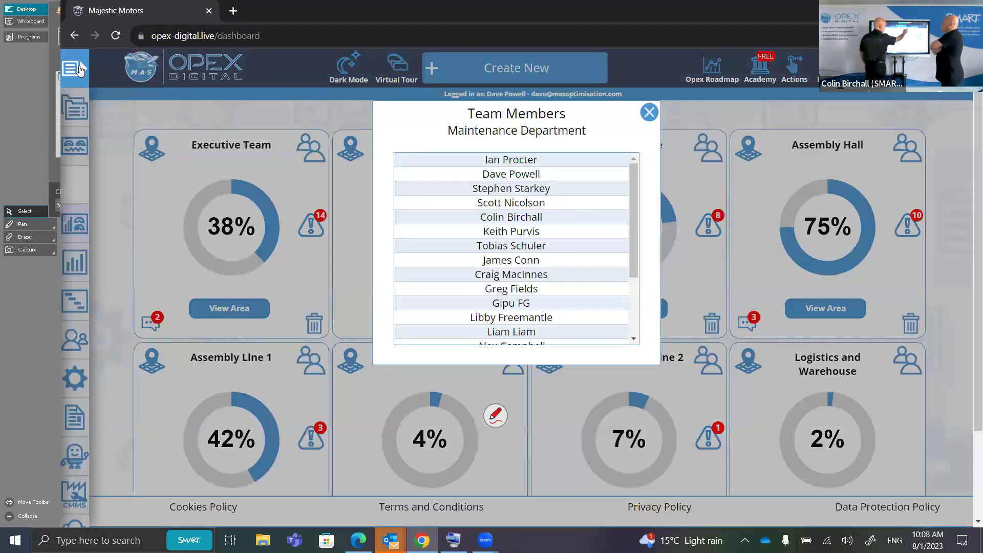
key("Escape")
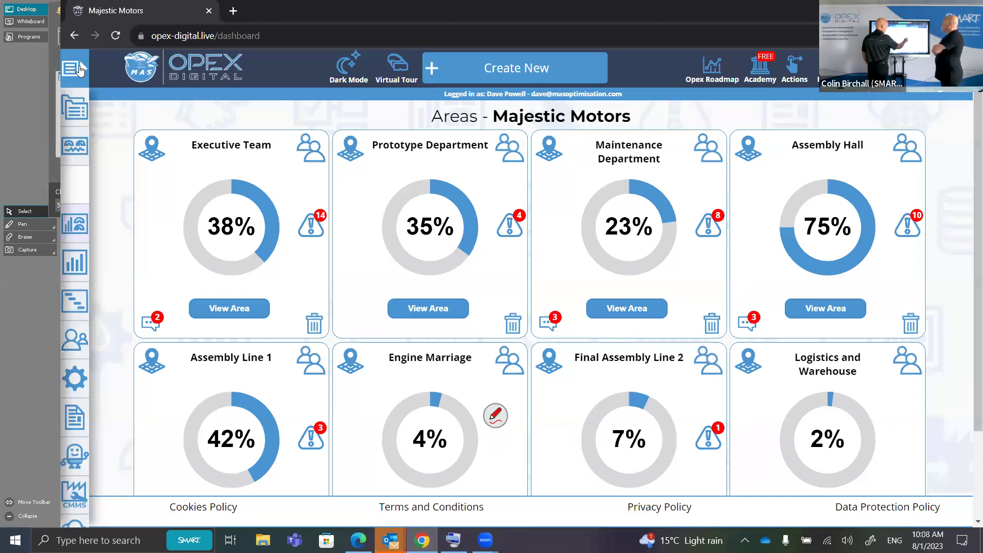
left_click(509, 237)
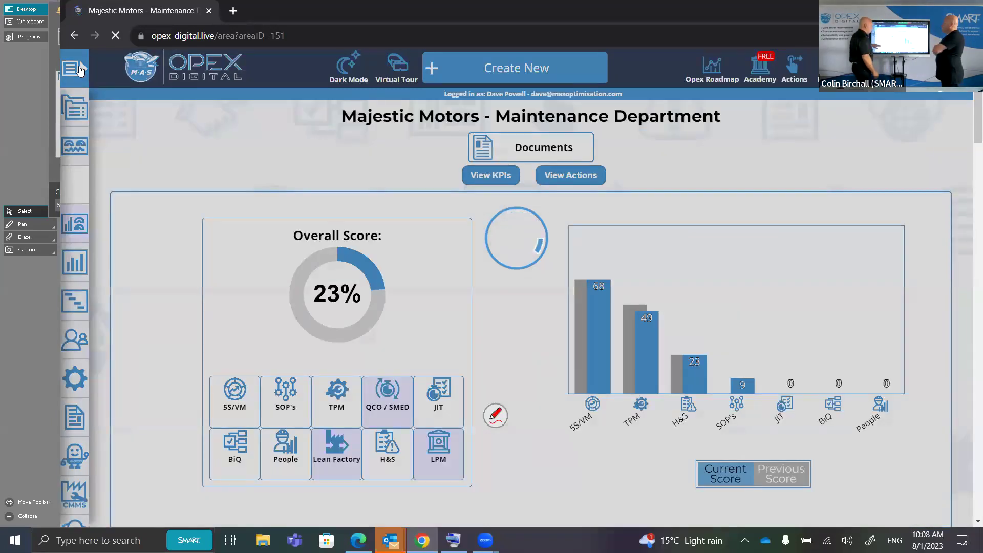
scroll(531, 287, "down", 10)
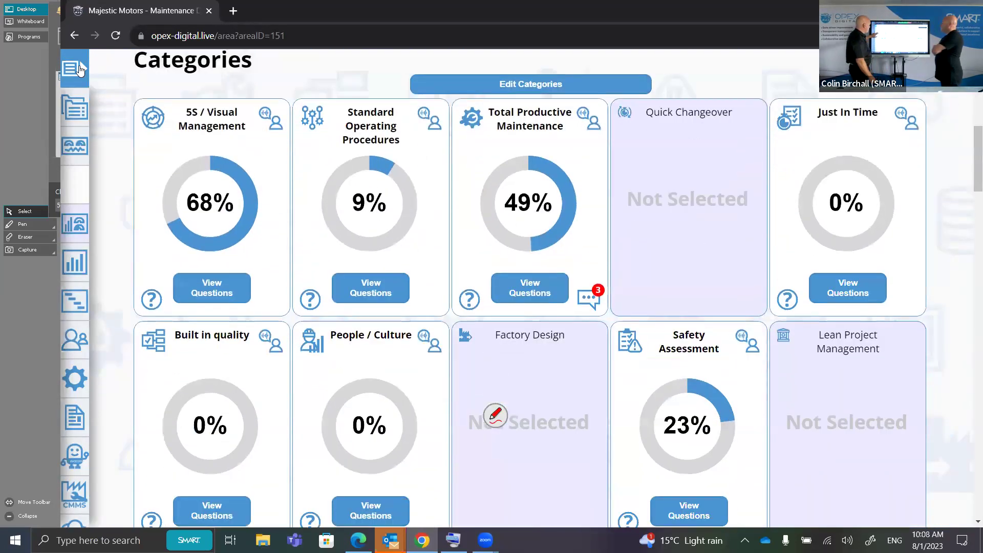
scroll(531, 286, "up", 3)
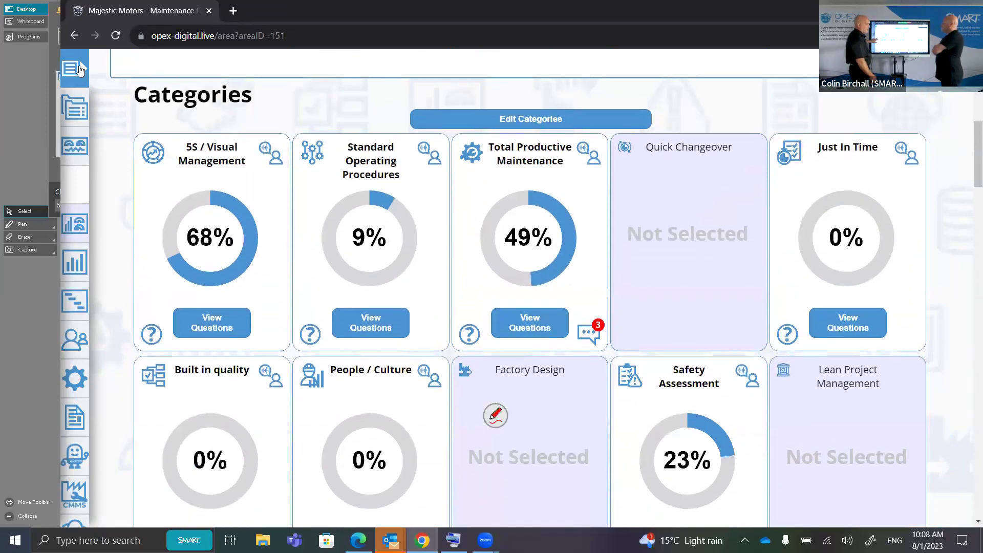
scroll(531, 287, "up", 8)
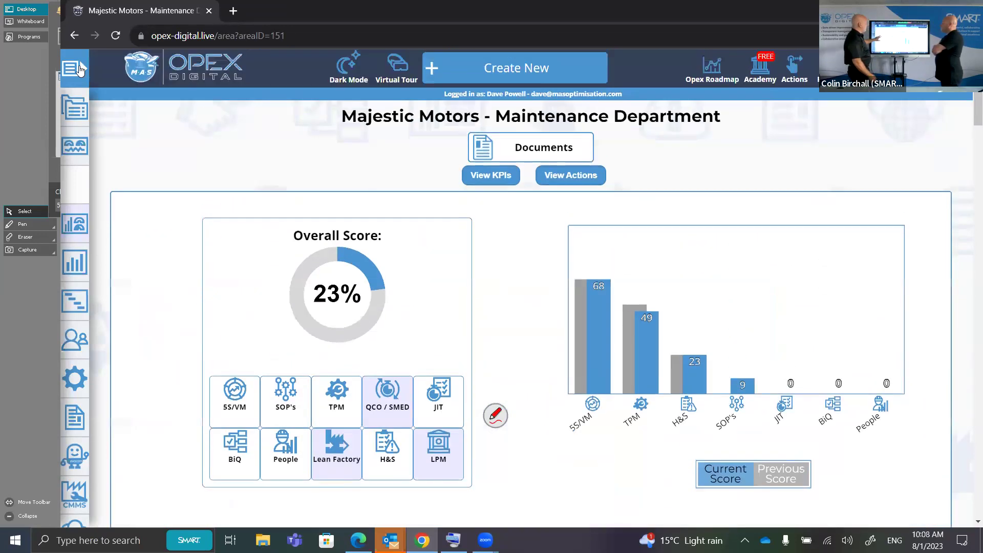
scroll(79, 69, "down", 2)
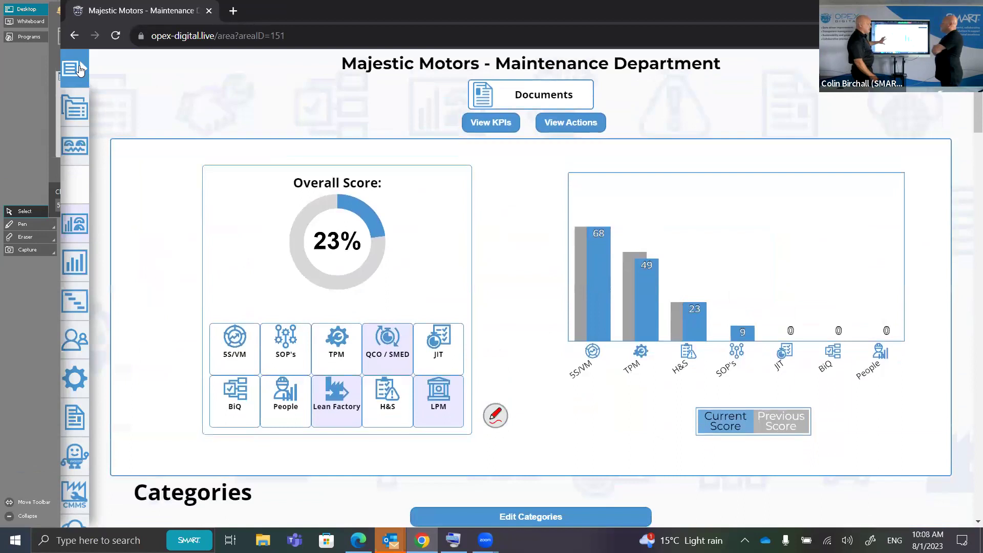
right_click(79, 69)
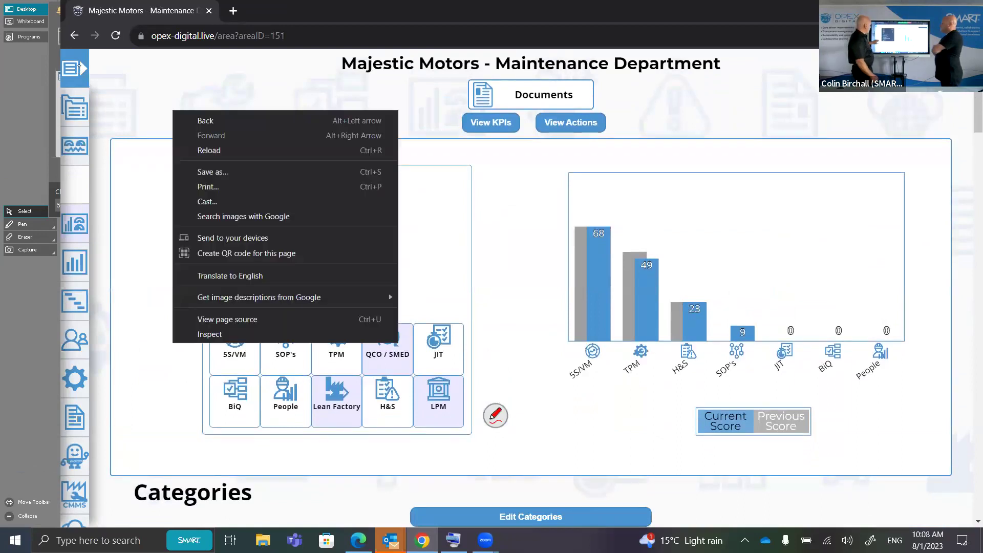
left_click(78, 65)
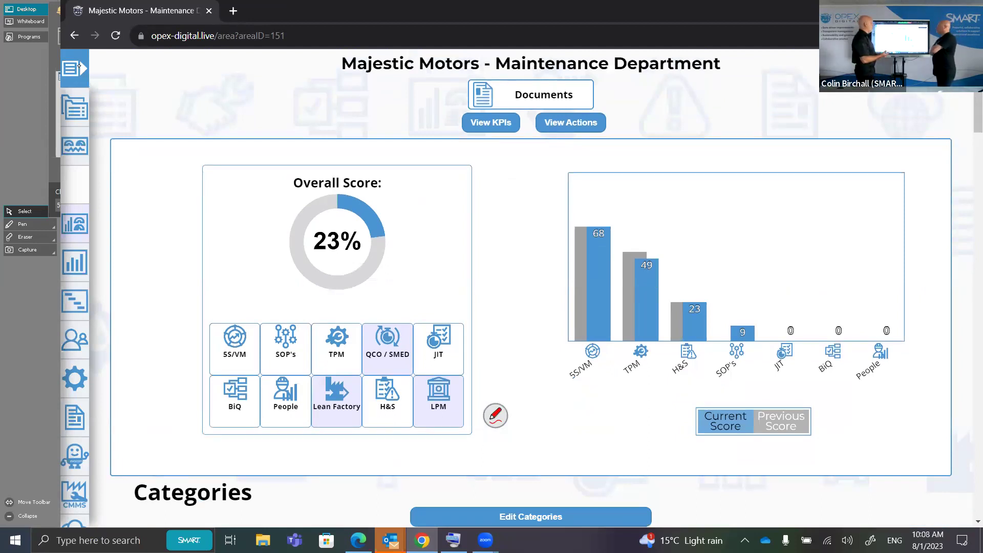
scroll(79, 66, "down", 5)
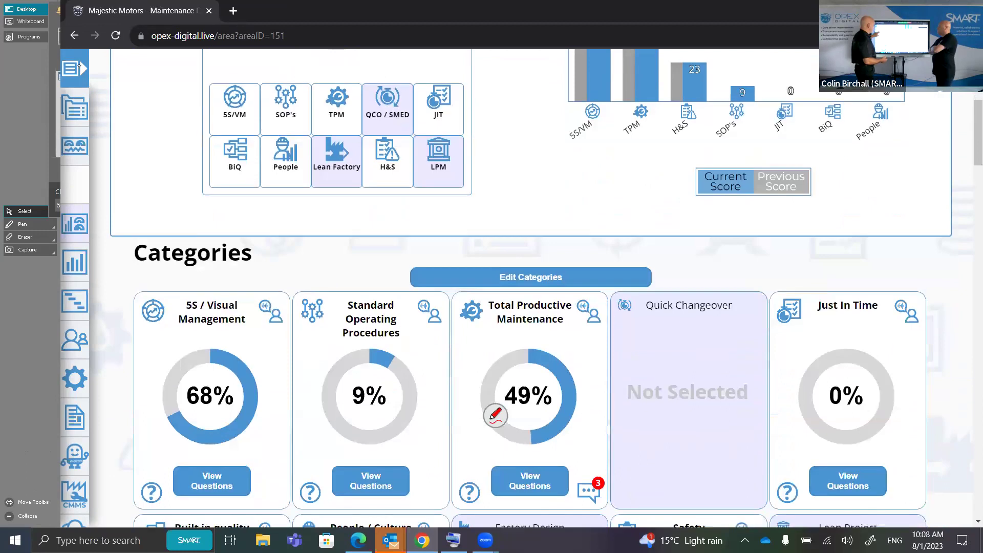
scroll(79, 67, "down", 3)
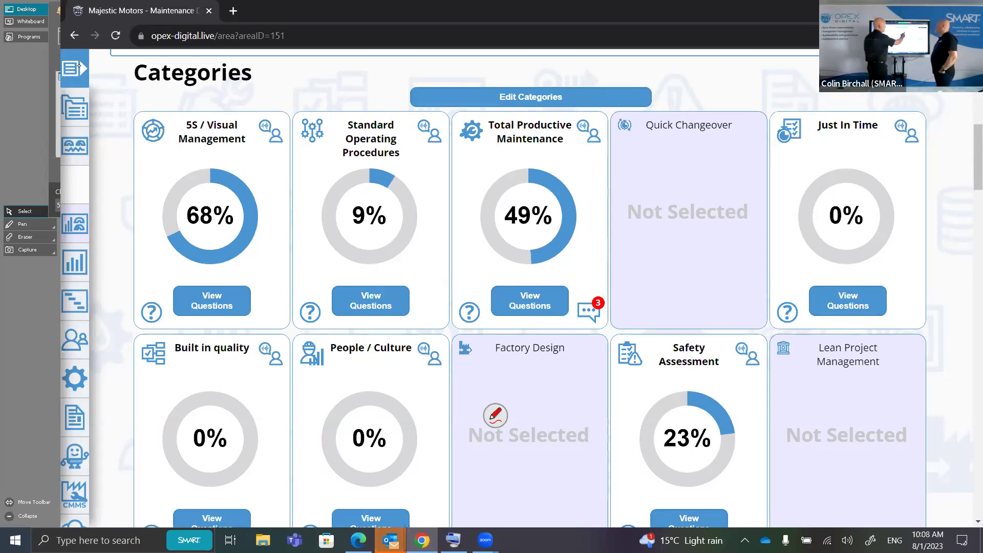
Watch the Total Productive Maintenance explainer, skim the Help Page, and return to the area dashboard
left_click(584, 127)
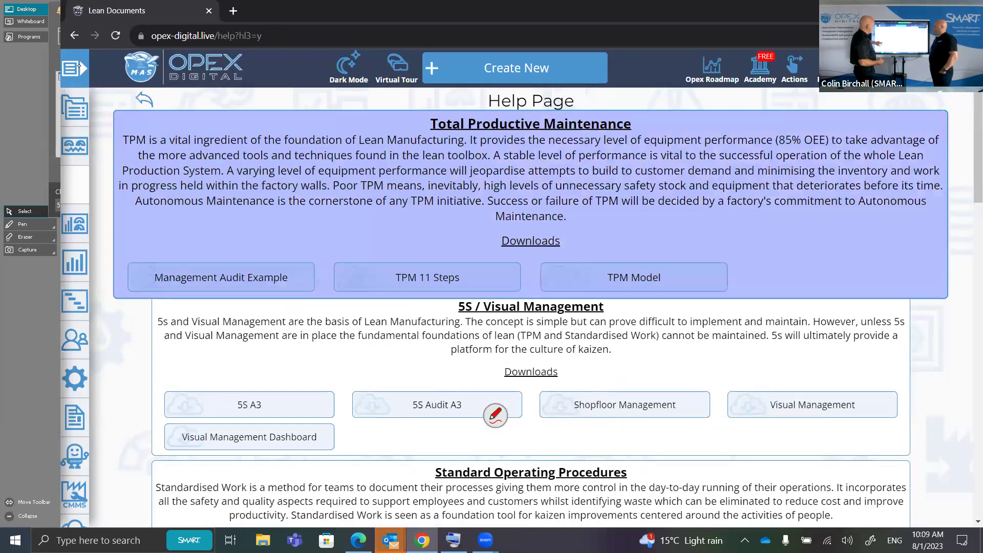
scroll(495, 415, "down", 9)
scroll(495, 416, "down", 13)
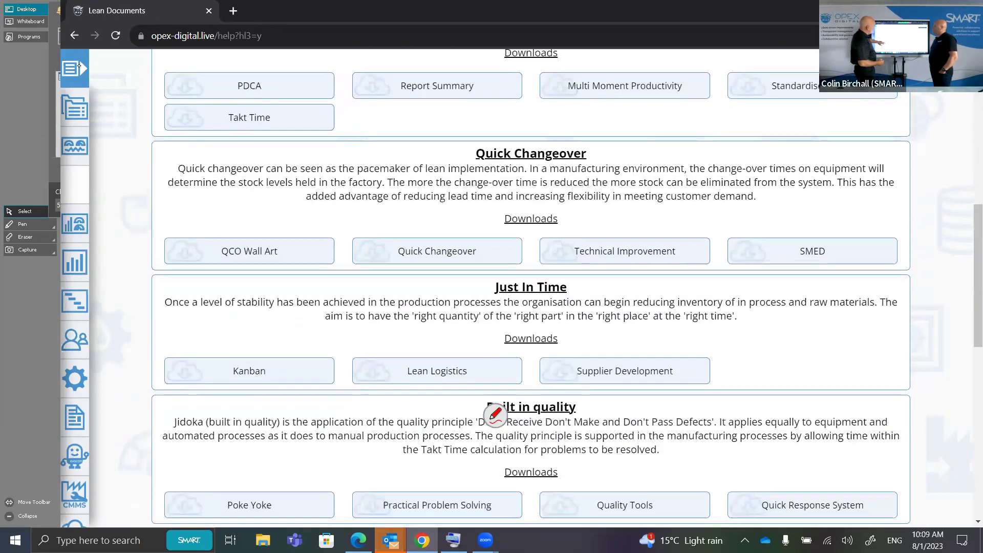
scroll(496, 415, "up", 20)
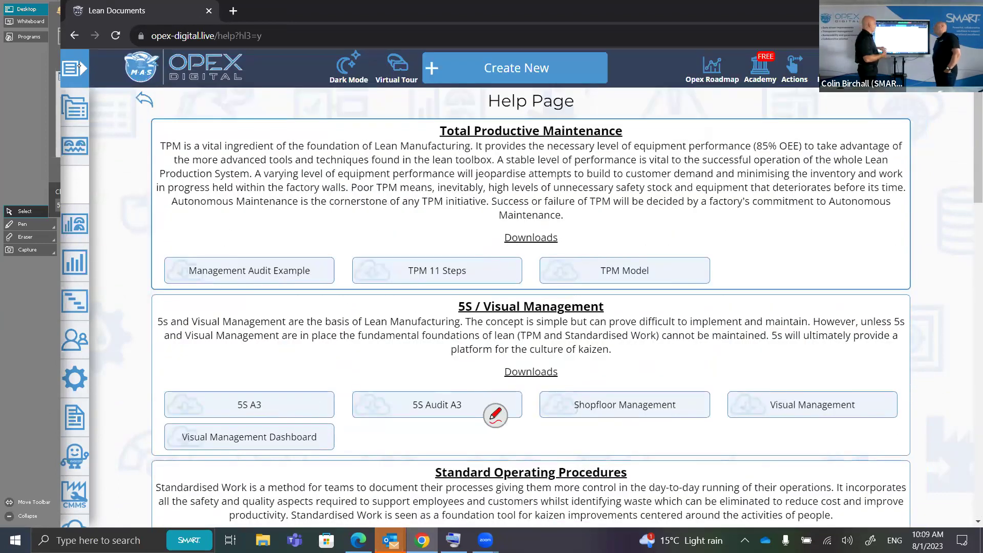
left_click(496, 416)
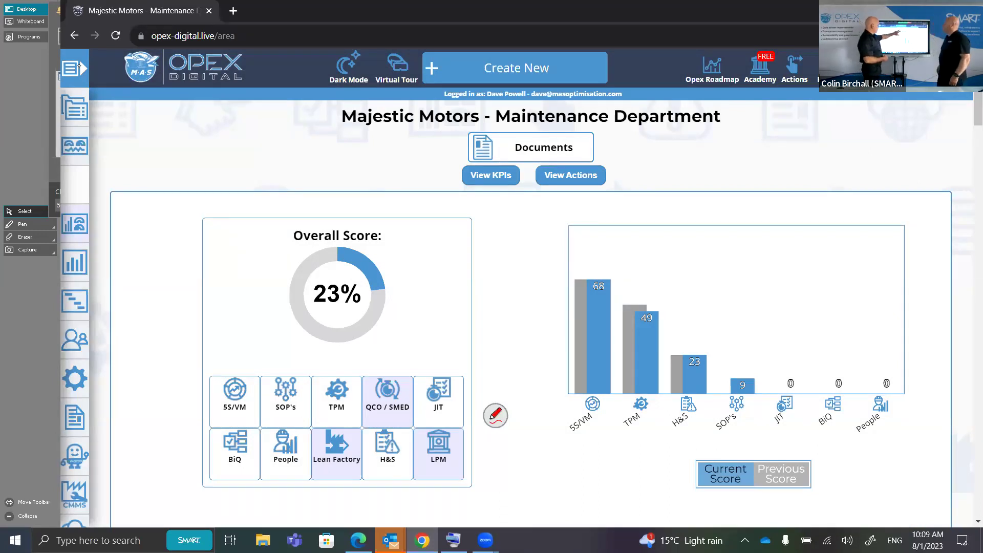
left_click(530, 147)
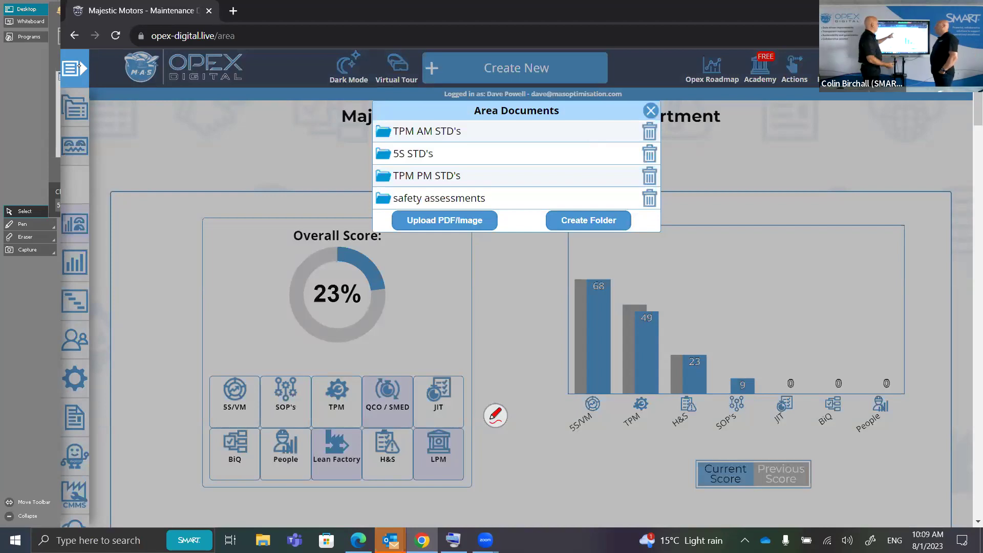
left_click(413, 153)
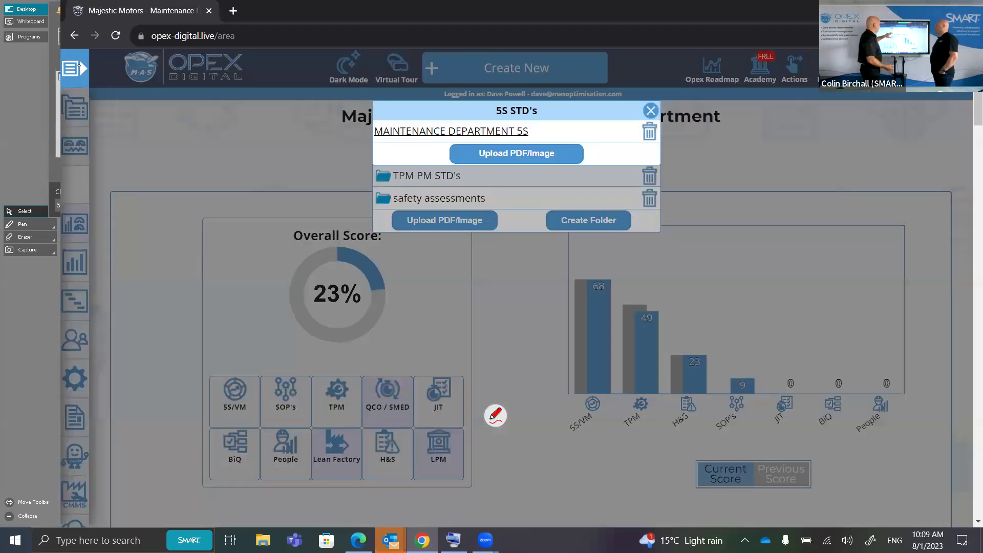
left_click(451, 131)
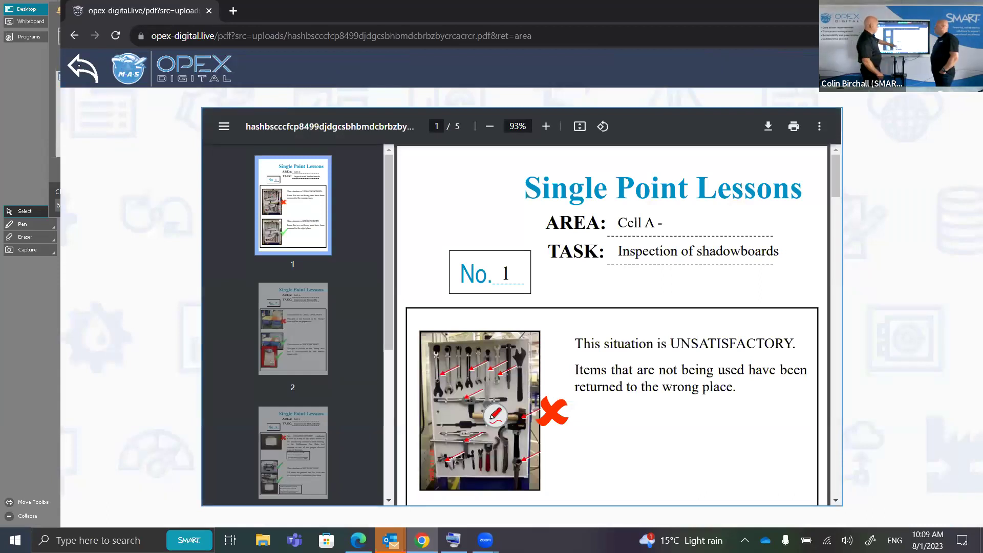
scroll(495, 415, "down", 20)
scroll(495, 415, "up", 20)
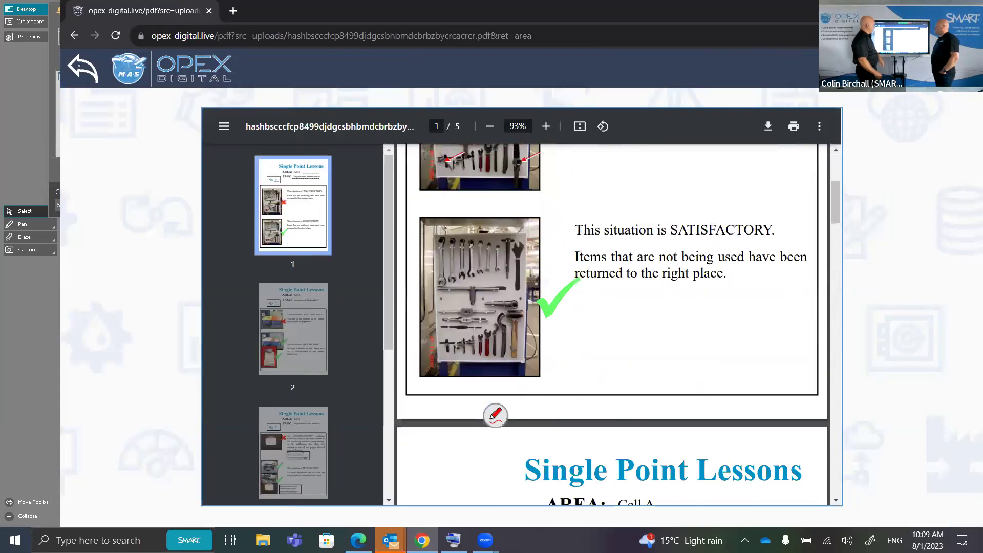
scroll(495, 416, "up", 5)
left_click(79, 65)
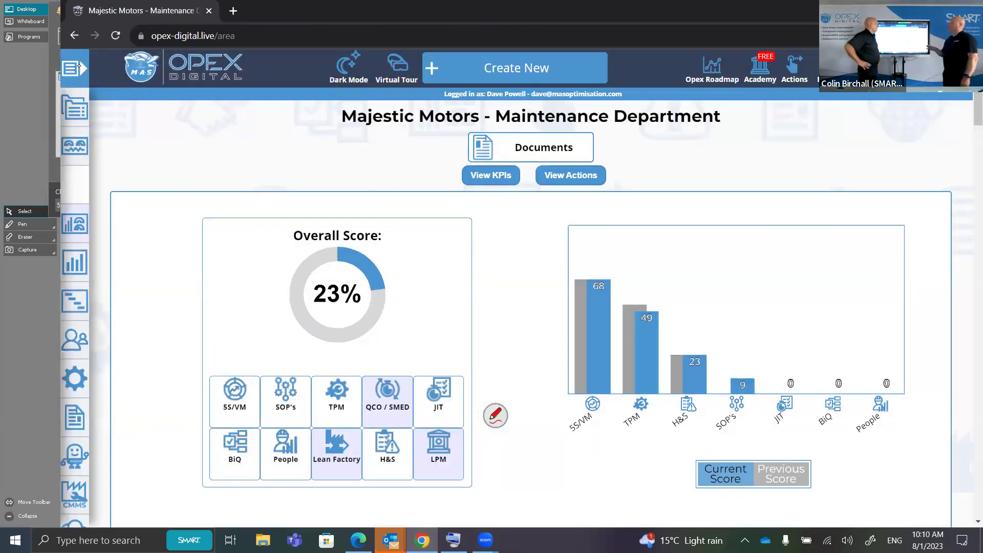
scroll(495, 415, "down", 7)
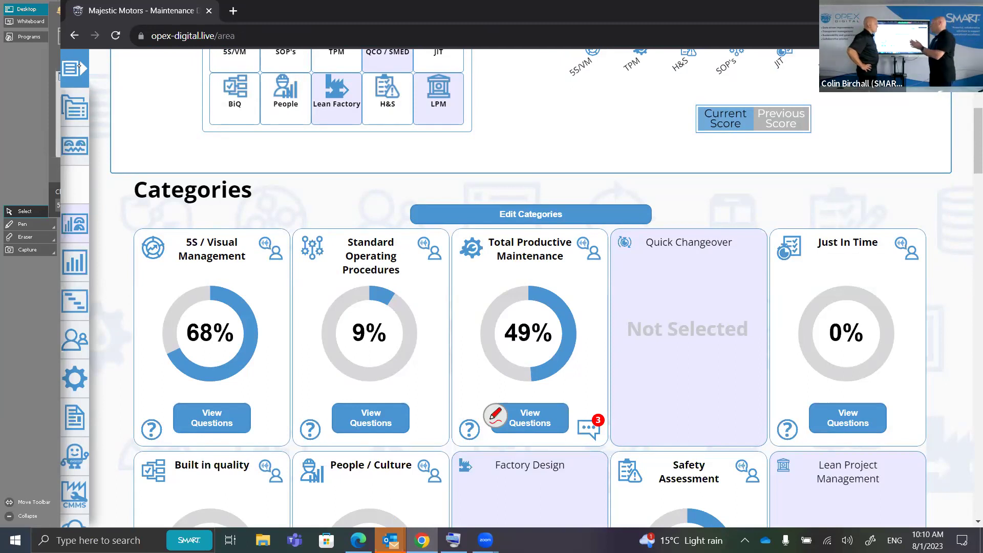
scroll(531, 287, "up", 7)
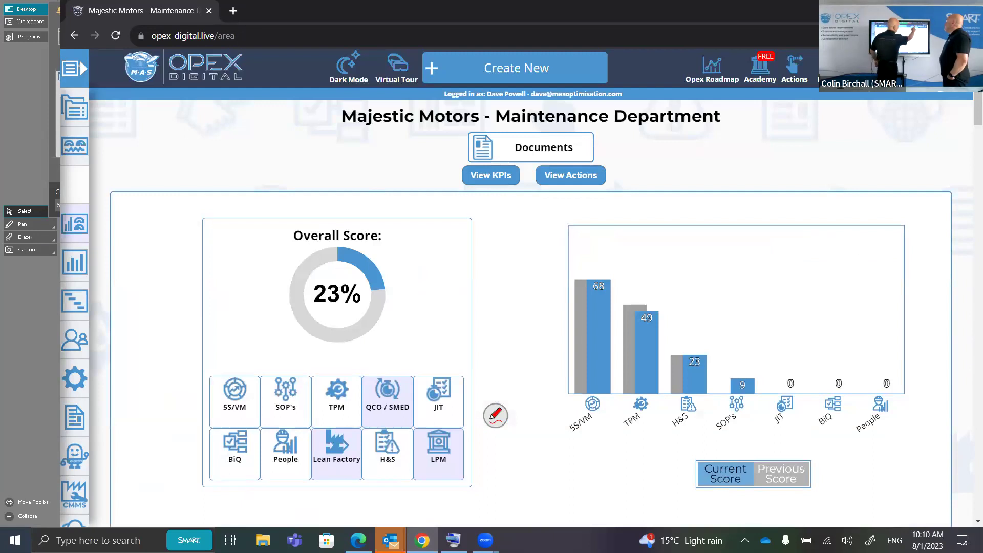
Browse the Lean Academy course bundle in a new tab, then switch back to the Maintenance Department dashboard
left_click(78, 65)
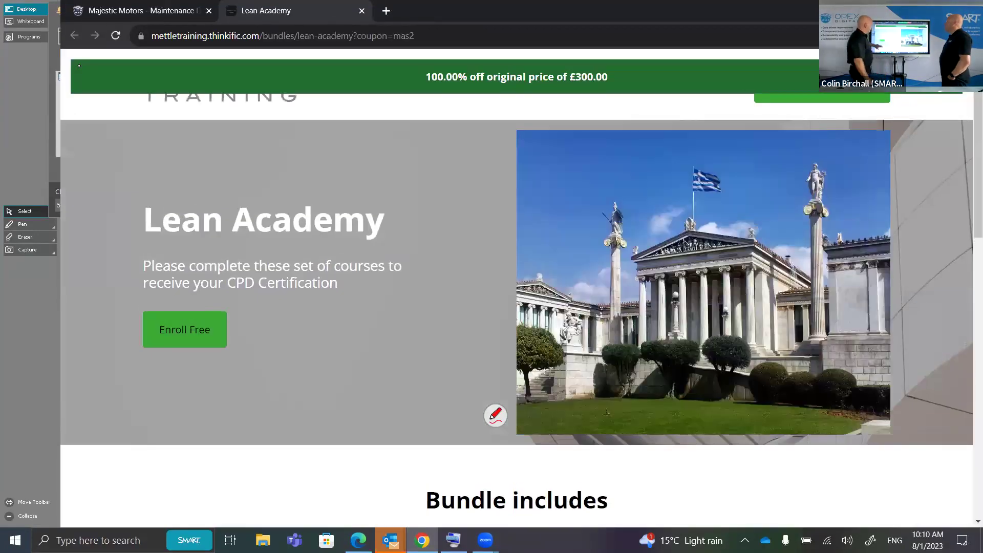
scroll(79, 65, "down", 3)
scroll(79, 66, "down", 8)
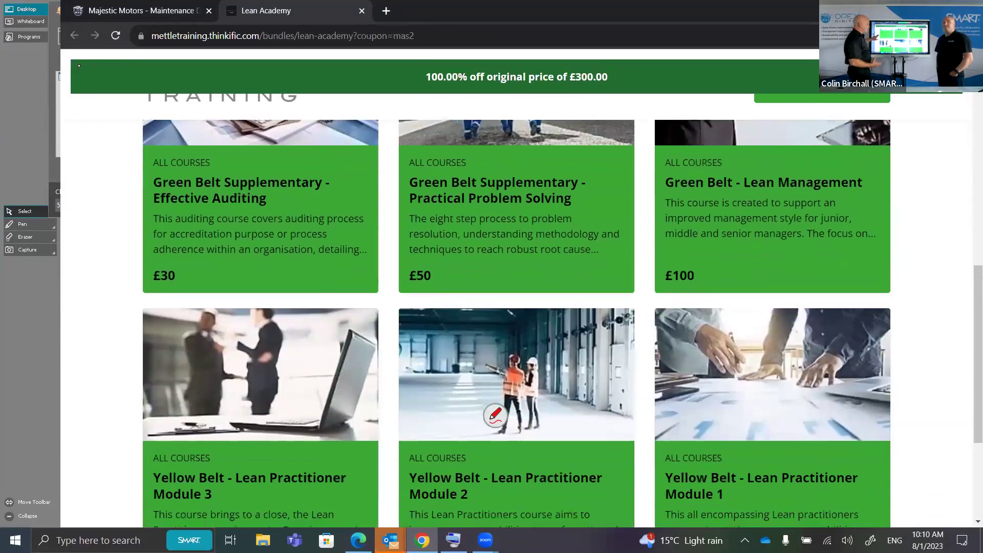
scroll(79, 65, "up", 1)
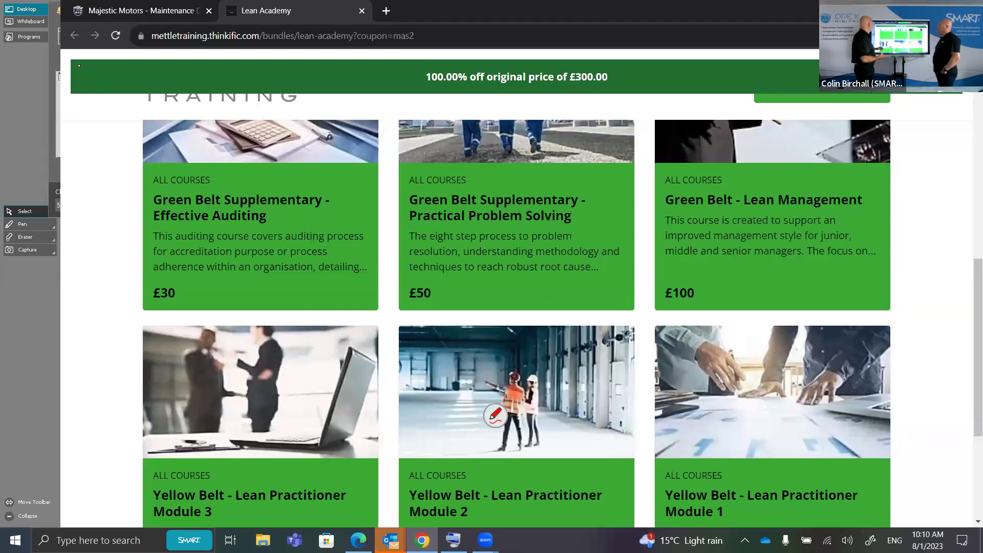
key("ctrl+shift+Tab")
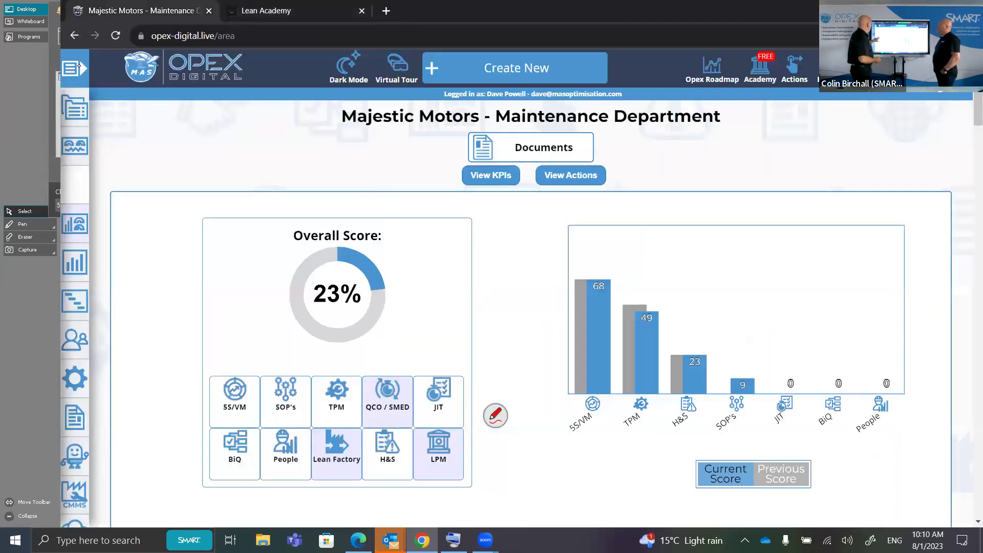
scroll(79, 66, "down", 12)
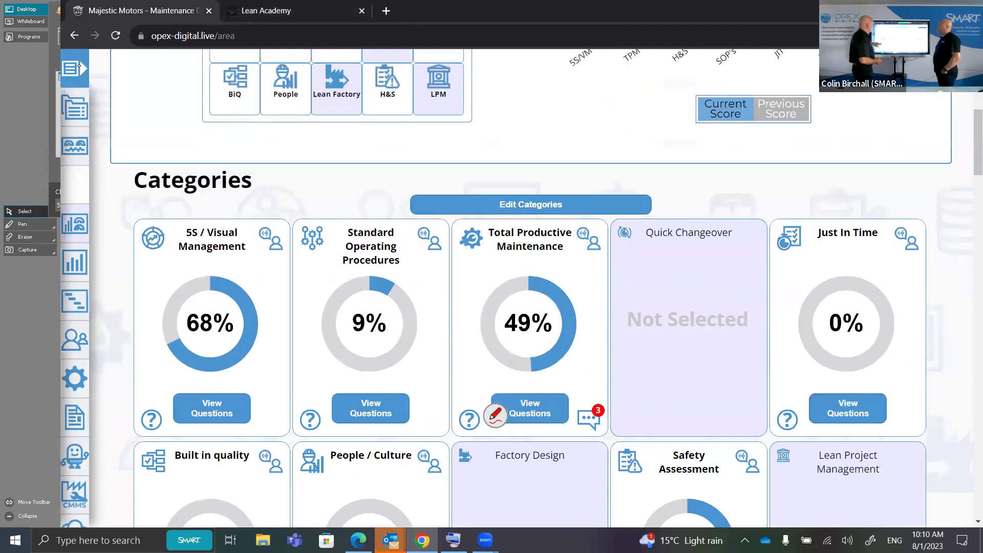
scroll(79, 66, "up", 1)
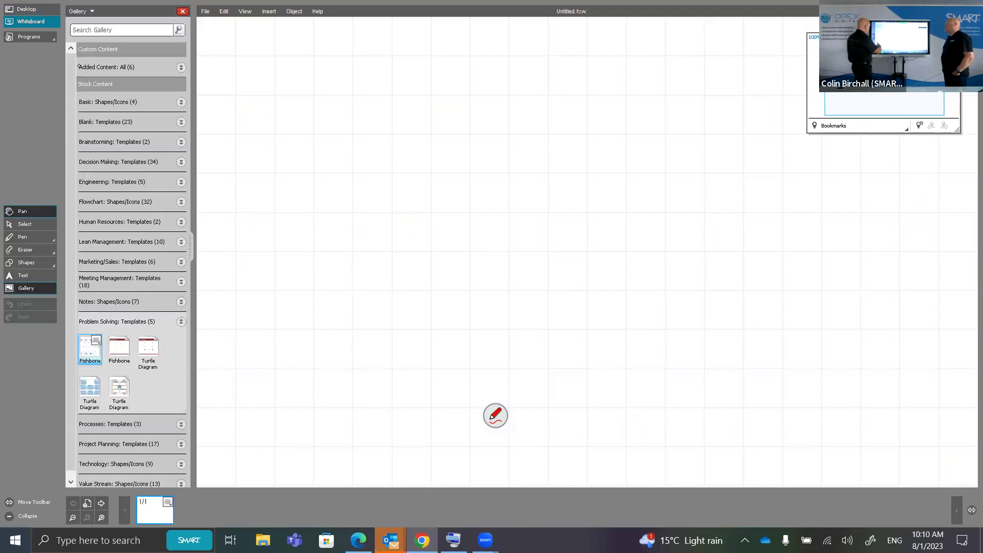
Browse the Human Resources, flowchart, Value Stream and Problem Solving template categories on the whiteboard
left_click(120, 222)
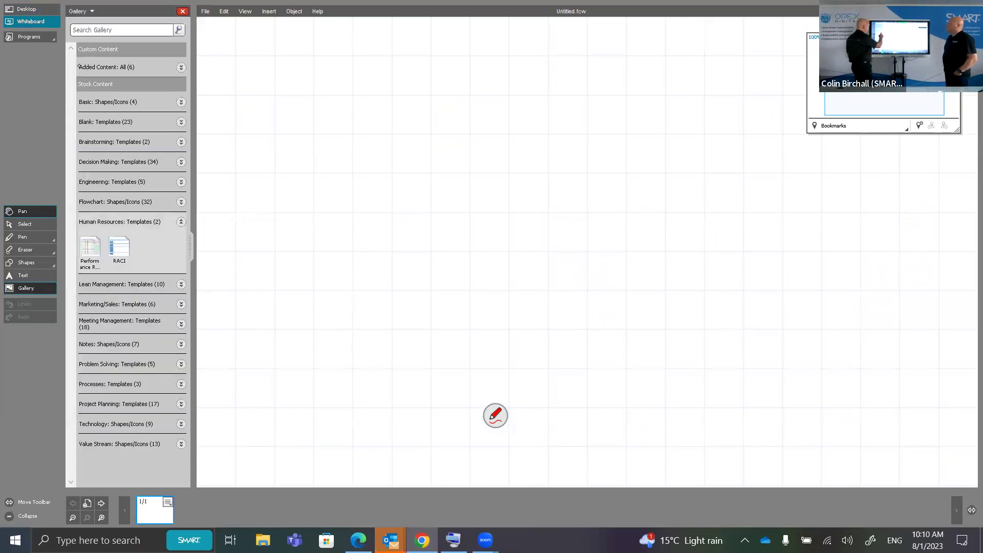
left_click(115, 201)
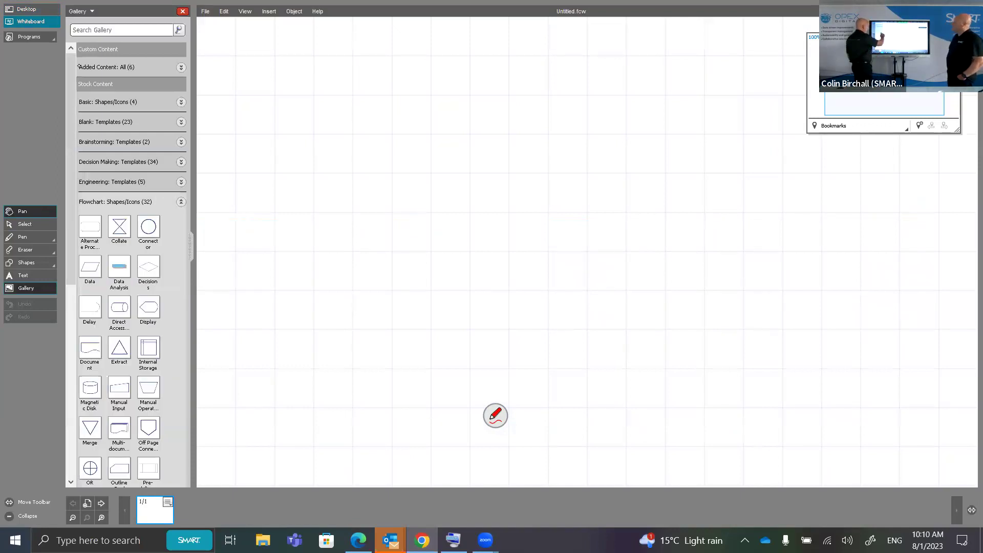
left_click(115, 202)
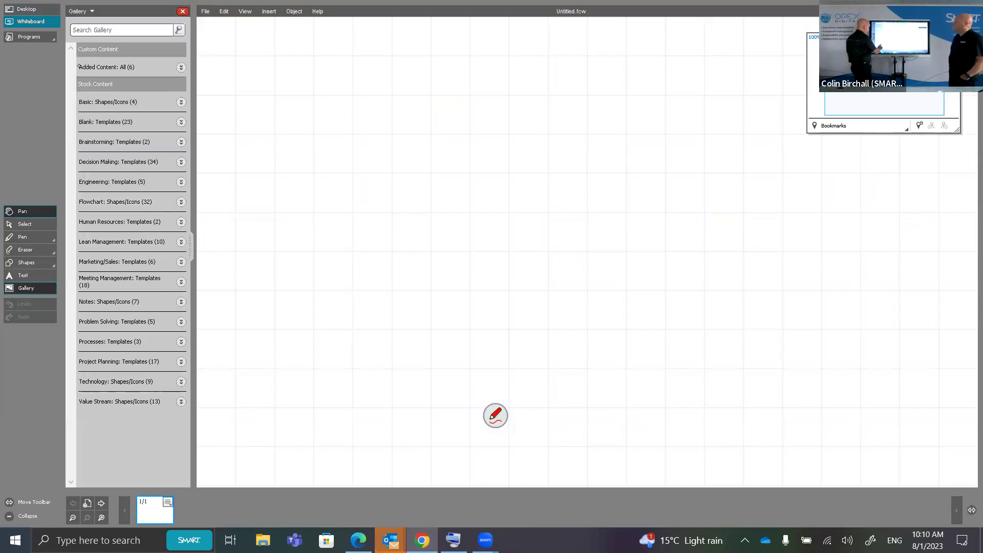
left_click(117, 401)
left_click(118, 402)
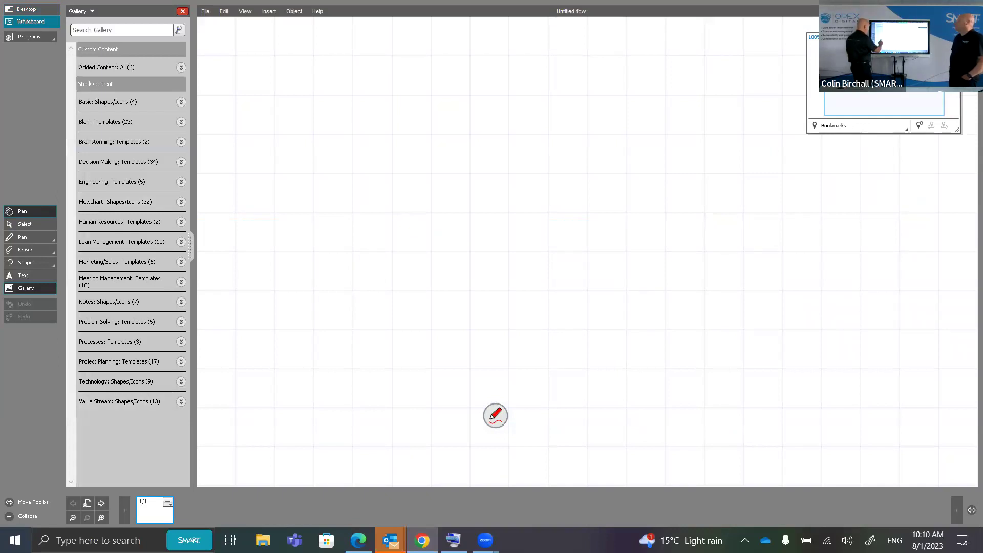
left_click(117, 322)
Place a Fishbone diagram on the whiteboard and write in its bottom-left and head boxes
left_click_drag(89, 348, 394, 292)
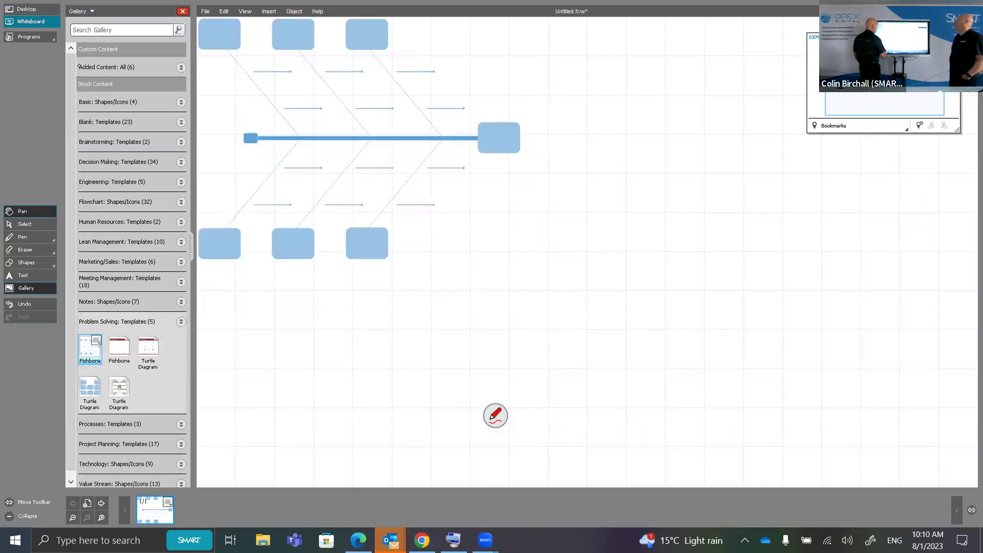
mouse_move(214, 249)
left_mouse_down()
mouse_move(352, 245)
mouse_move(382, 253)
left_mouse_up()
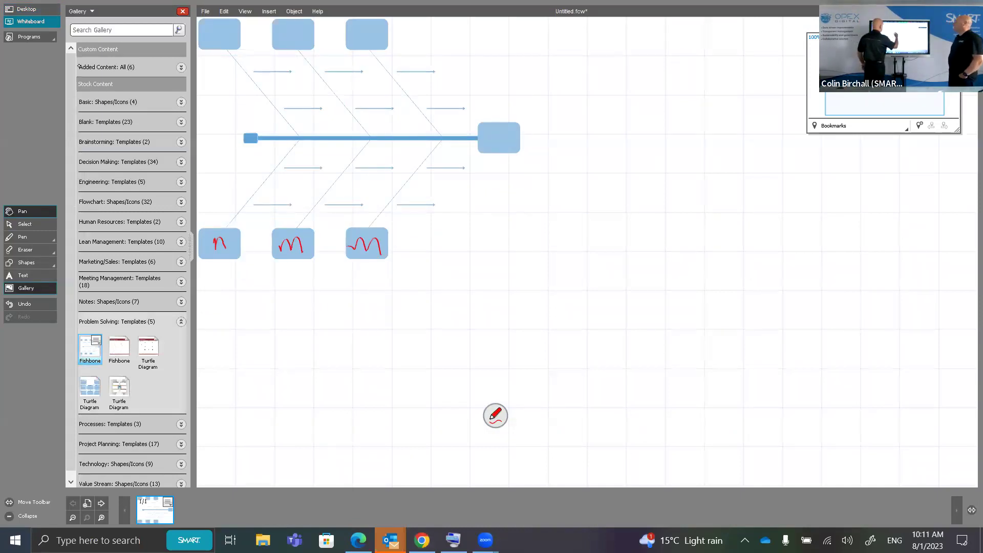
left_click_drag(485, 148, 501, 134)
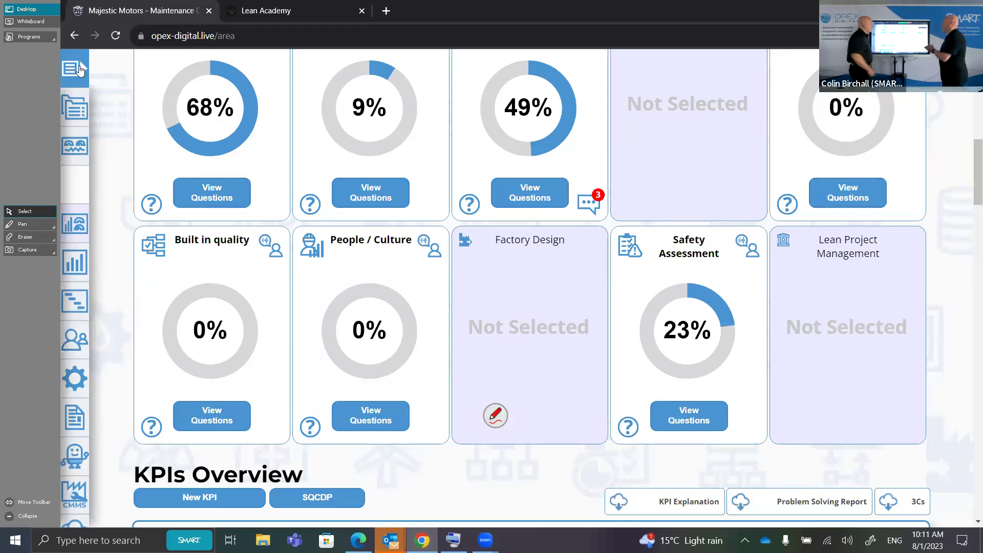
Open action 618 'worn parts need id', leave assignee at All Users, and view its fishbone PDF
key("Home")
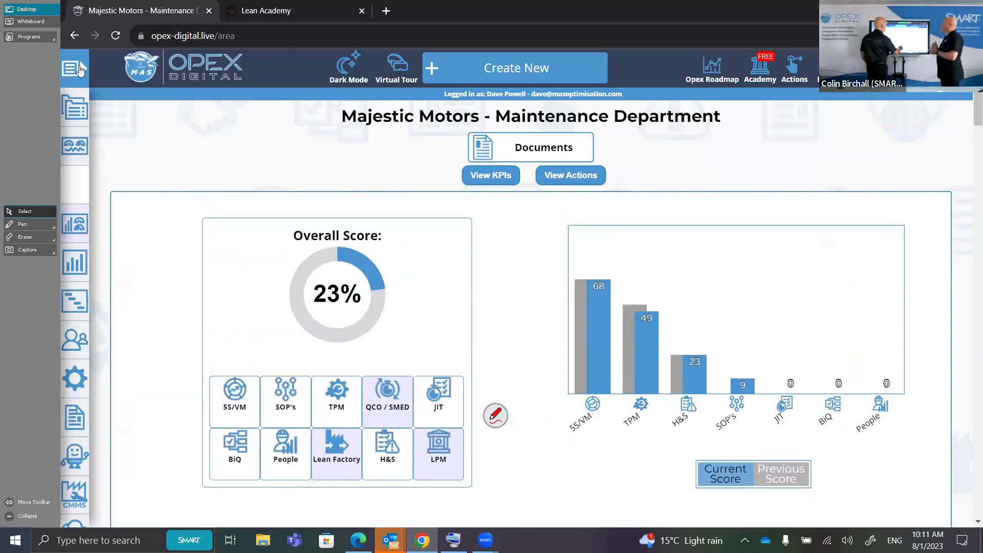
key("Page_Down")
key("Page_Down")
key("Page_Down")
key("Page_Down")
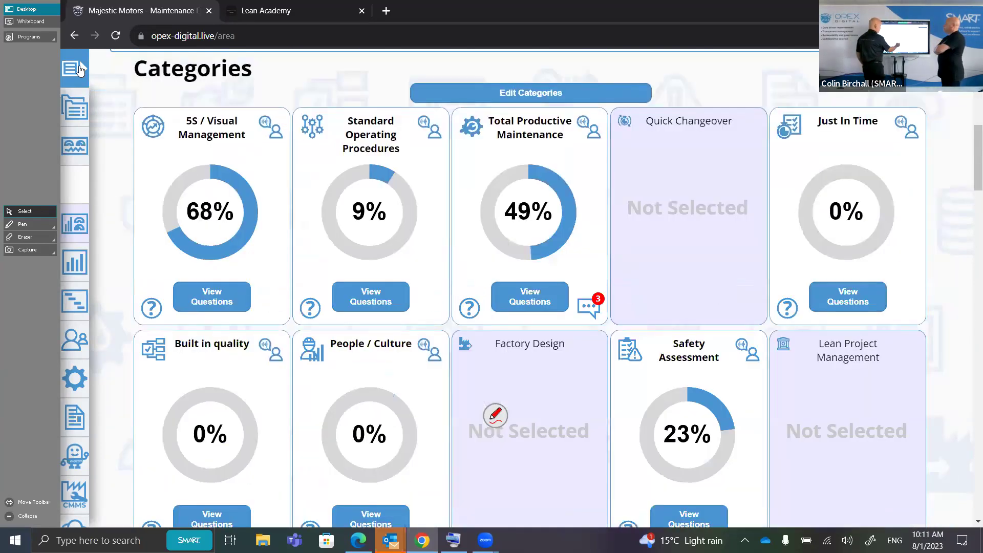
key("Page_Down")
key("Page_Down")
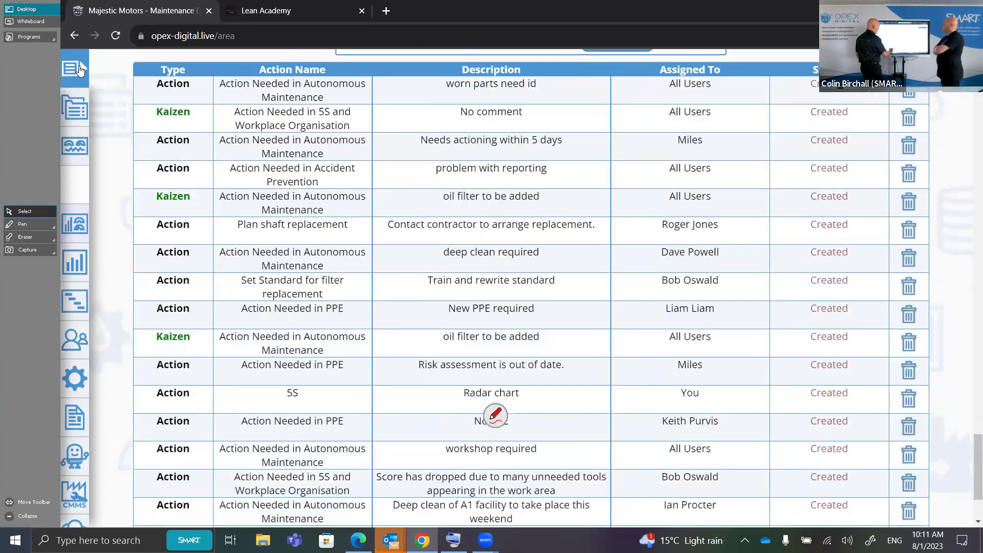
scroll(79, 69, "up", 3)
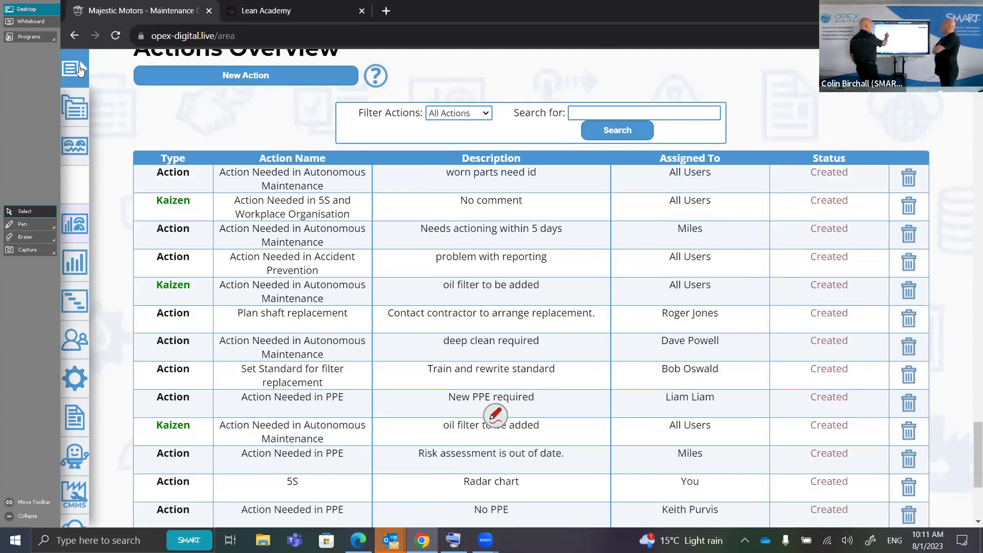
left_click(491, 174)
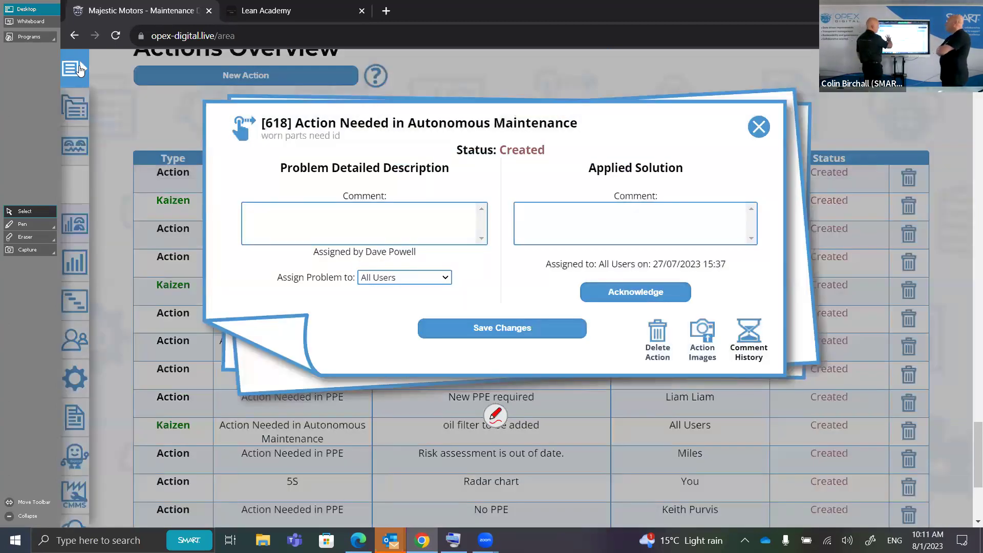
left_click(405, 277)
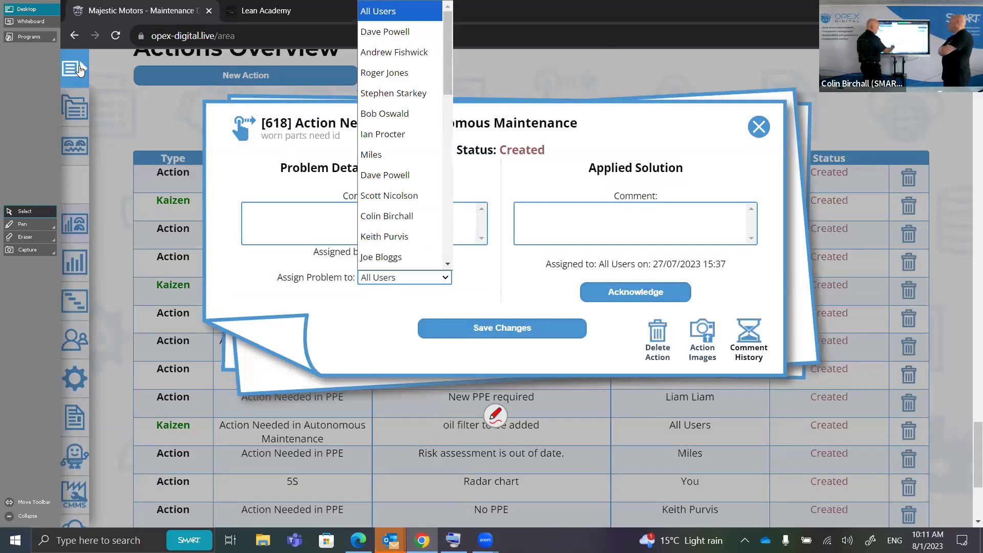
key("Escape")
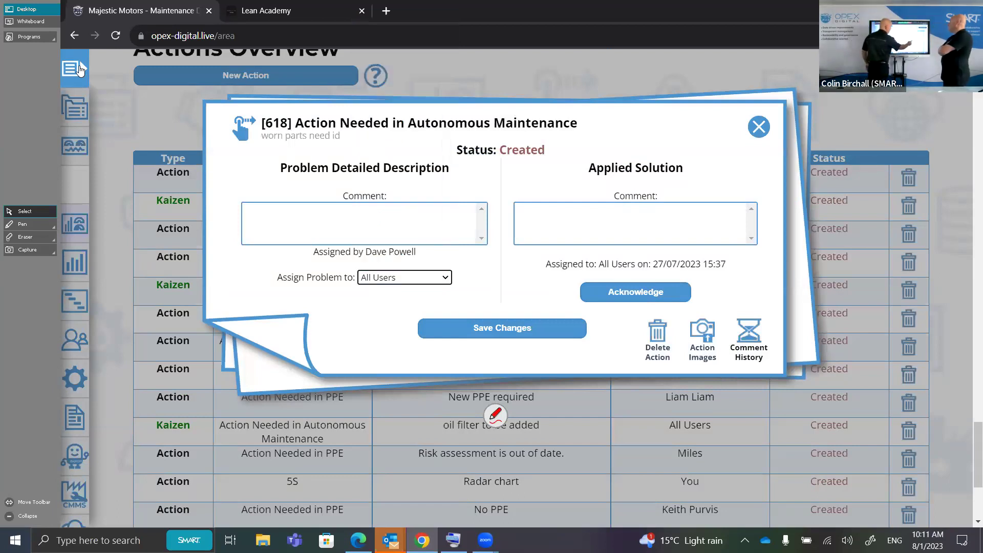
left_click(702, 340)
left_click(399, 267)
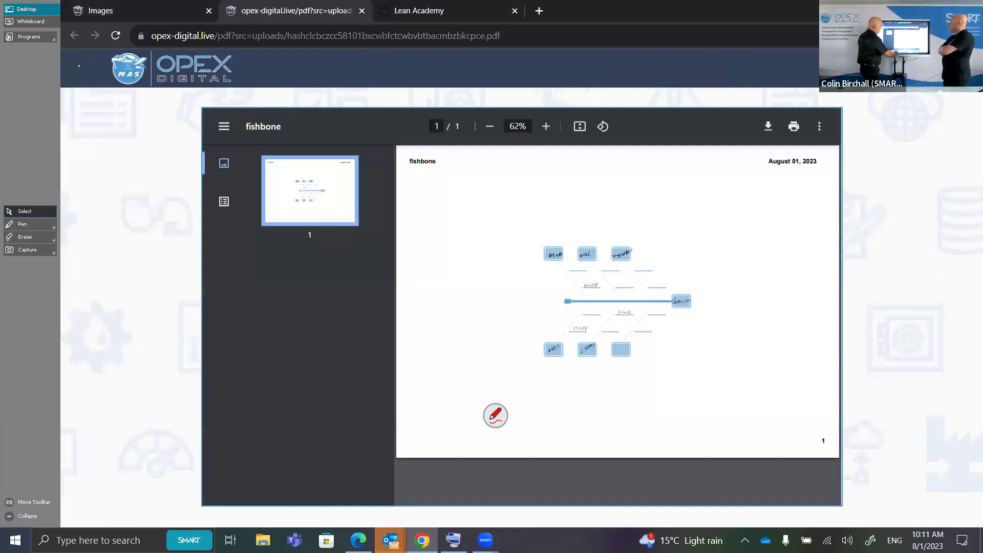
Zoom the fishbone PDF to 149%, close its tab, and return to the Actions Overview
scroll(547, 371, "up", 5)
scroll(615, 323, "right", 3)
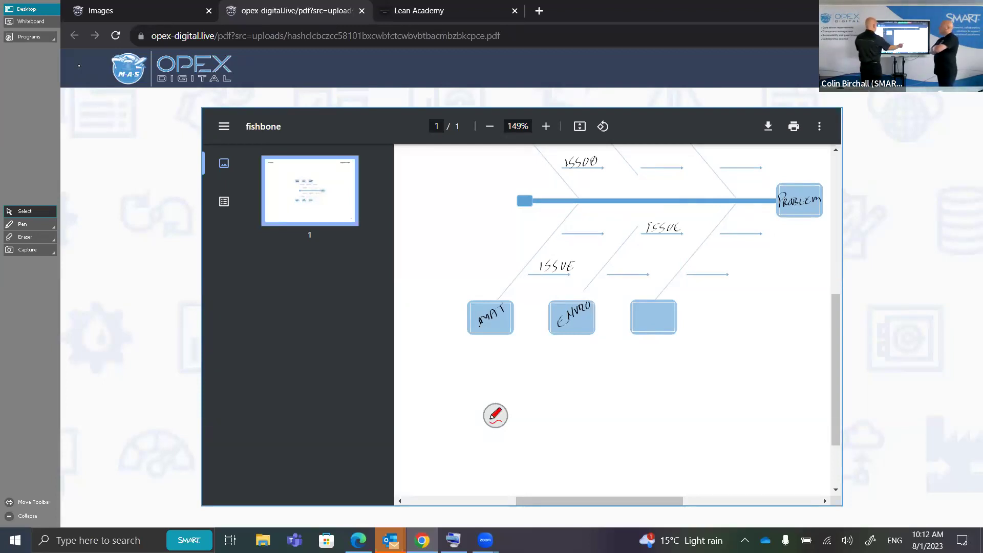
scroll(614, 323, "right", 1)
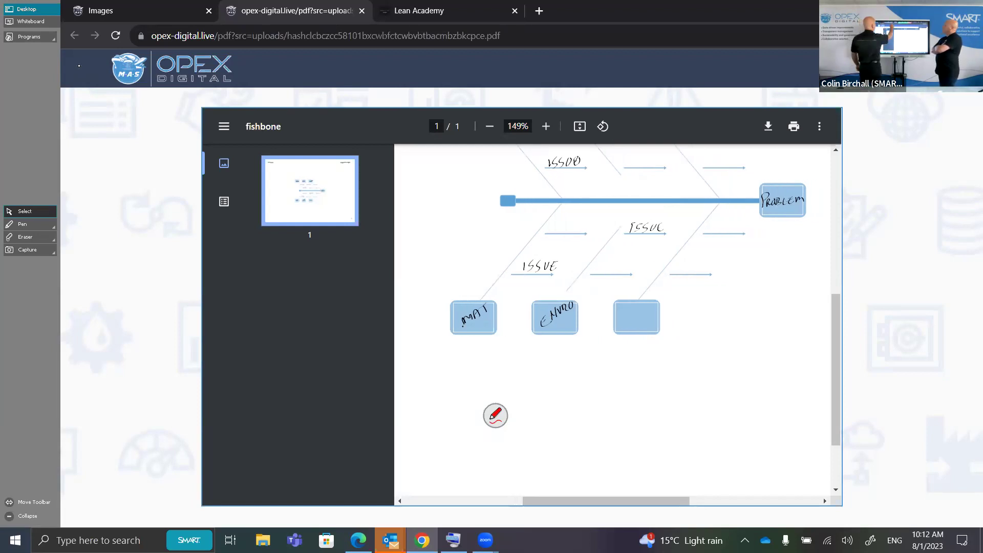
key("ctrl+w")
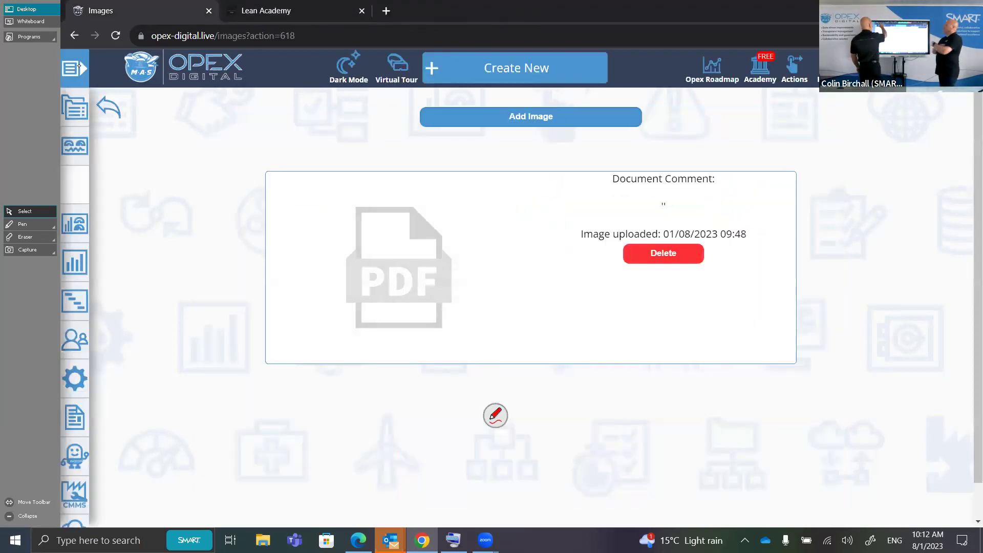
key("alt+Left")
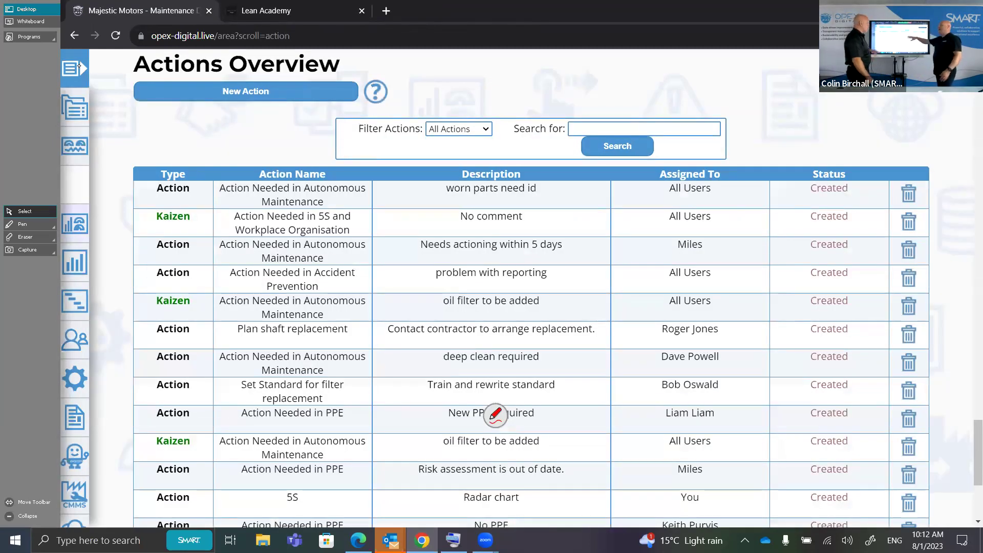
Scroll up past the KPI charts to the Total Productive Maintenance category card
scroll(495, 415, "up", 8)
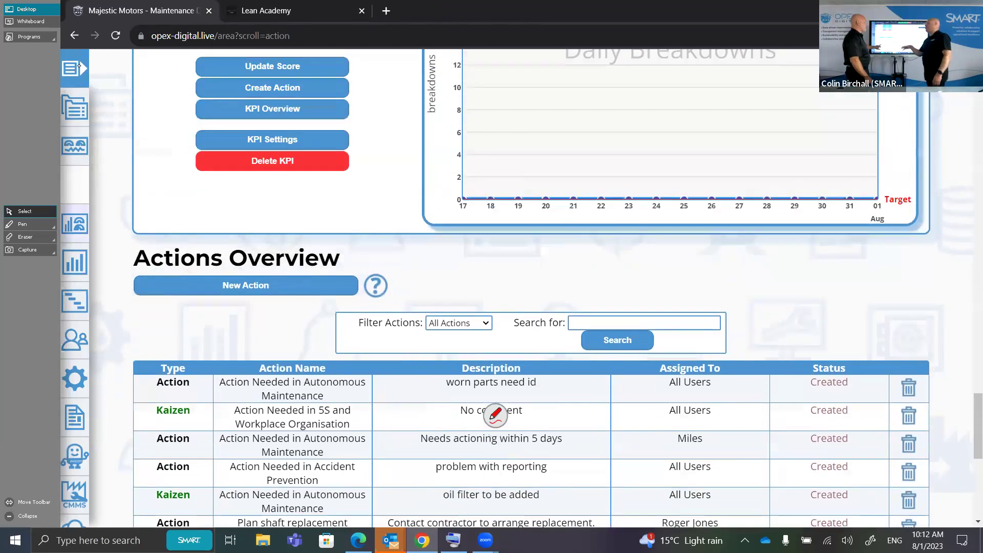
scroll(495, 415, "up", 10)
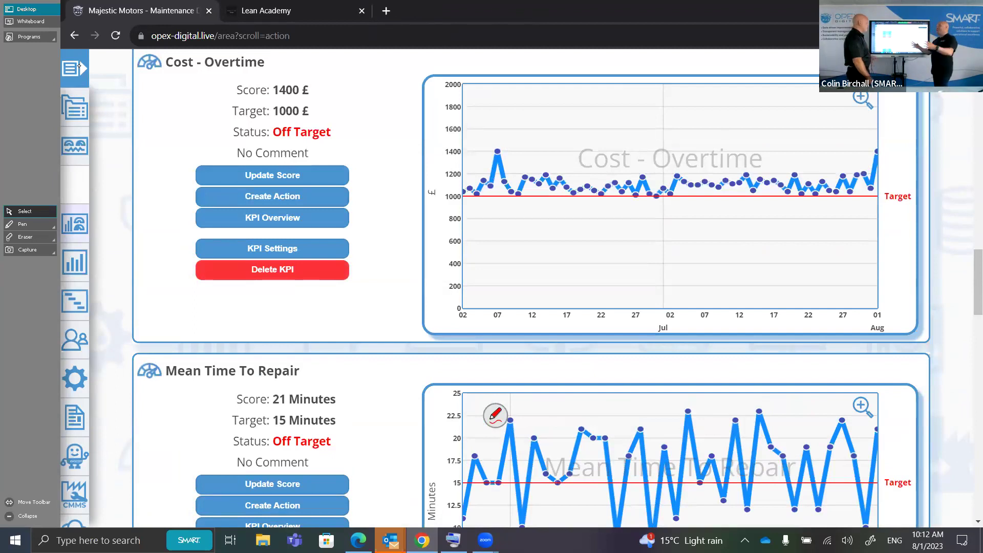
scroll(495, 415, "up", 8)
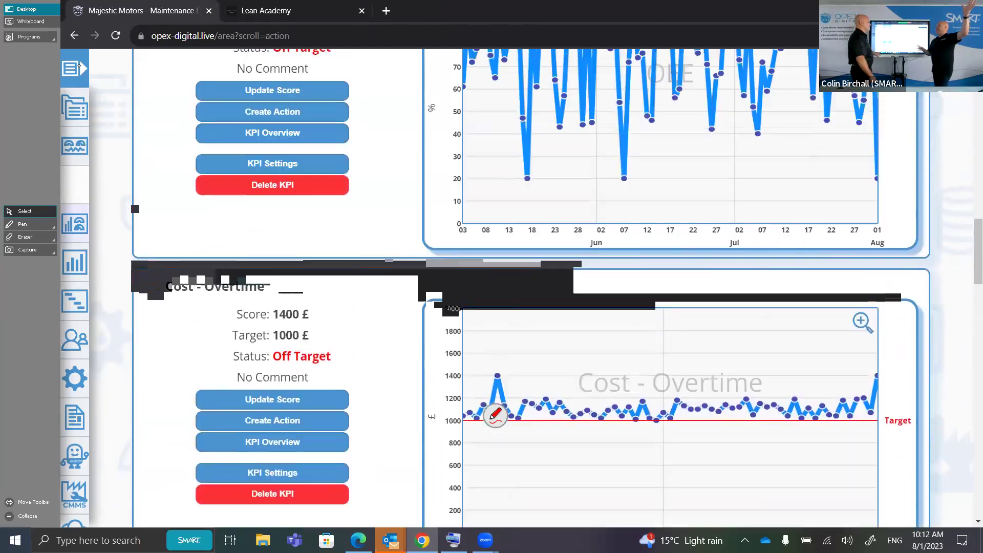
scroll(495, 415, "up", 5)
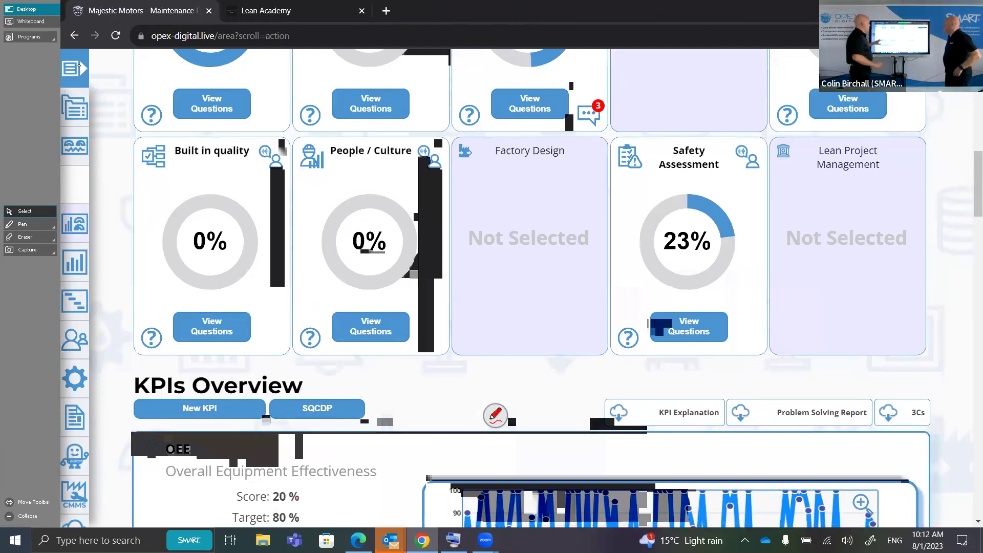
scroll(495, 415, "up", 4)
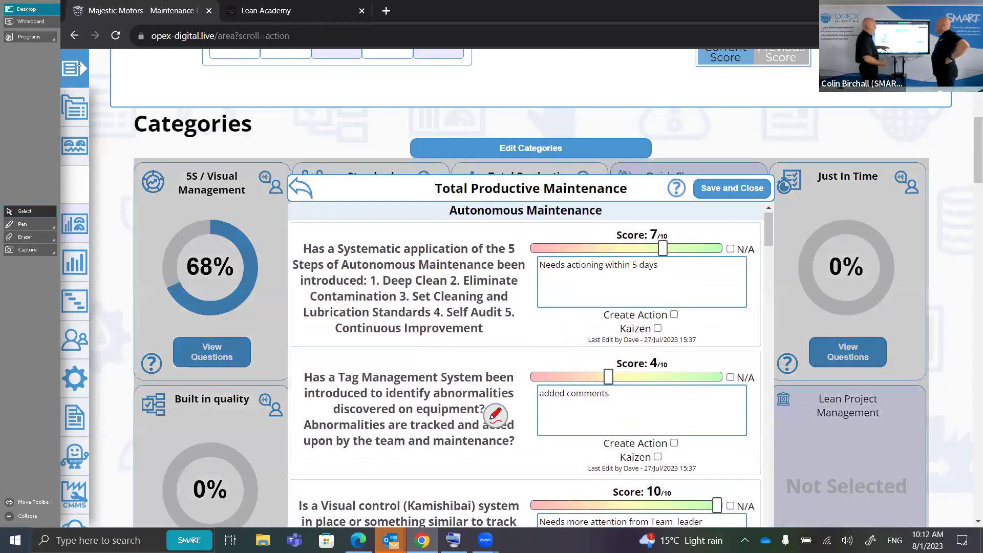
Lower the Visual control (Kamishibai) question's score from 10 to 8
scroll(495, 414, "down", 8)
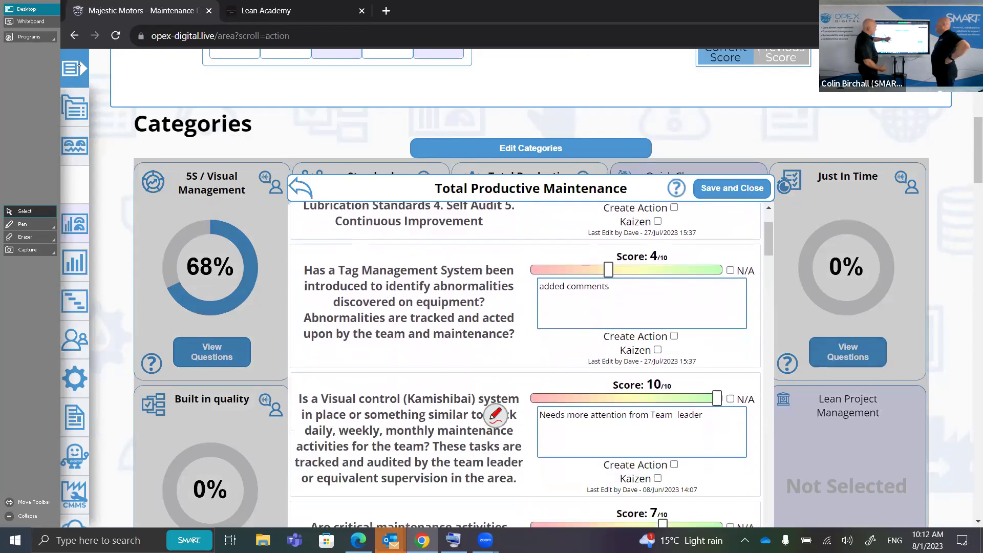
scroll(495, 415, "down", 20)
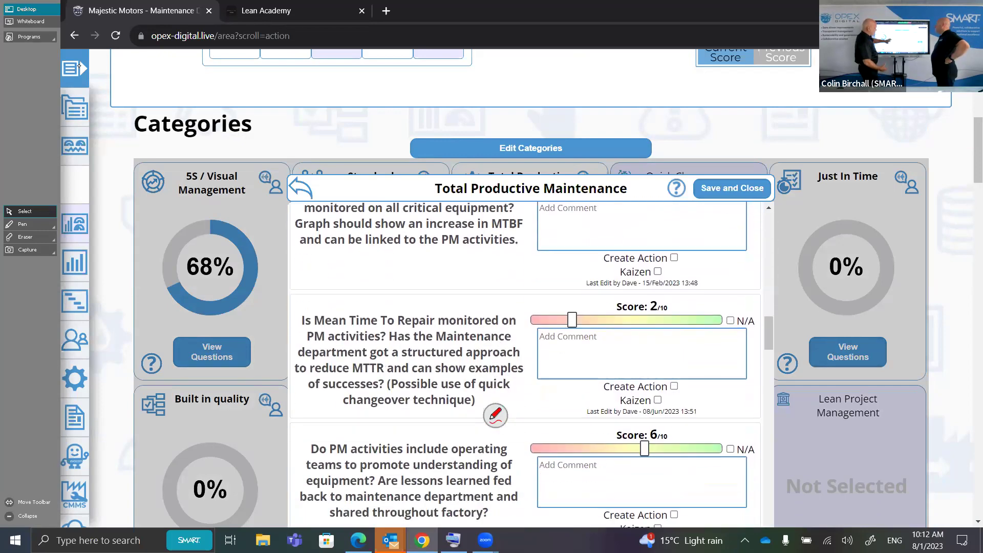
scroll(496, 414, "down", 20)
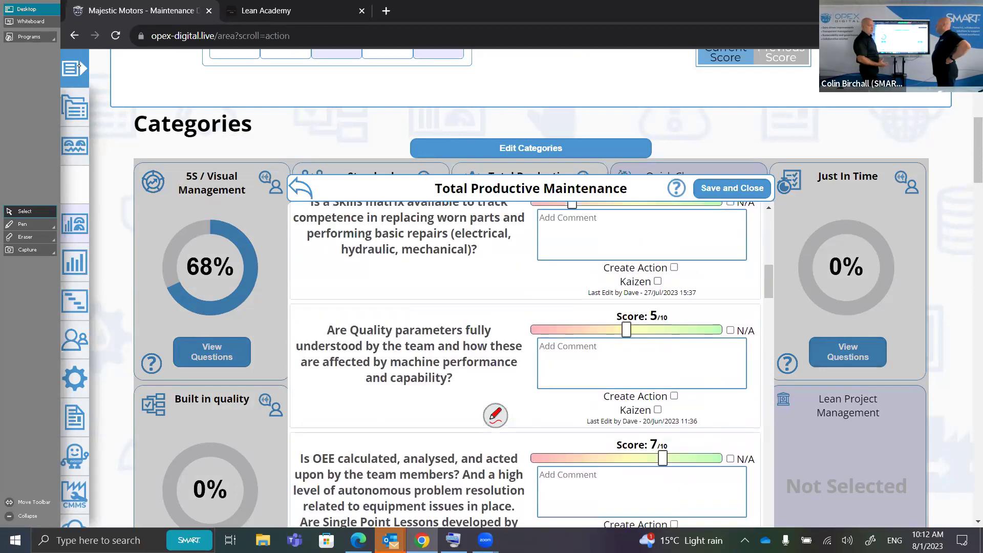
scroll(495, 415, "up", 1)
scroll(495, 414, "up", 8)
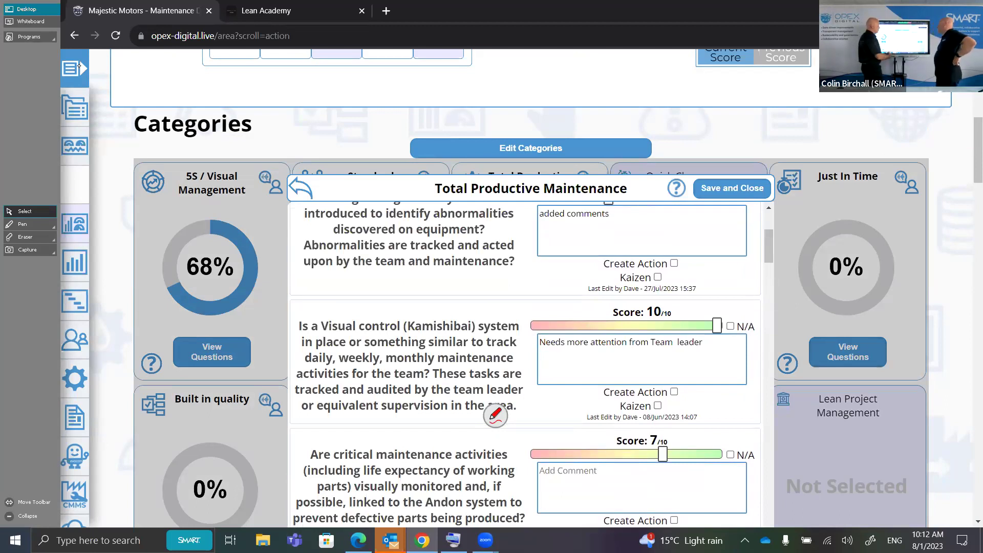
left_click_drag(535, 325, 681, 326)
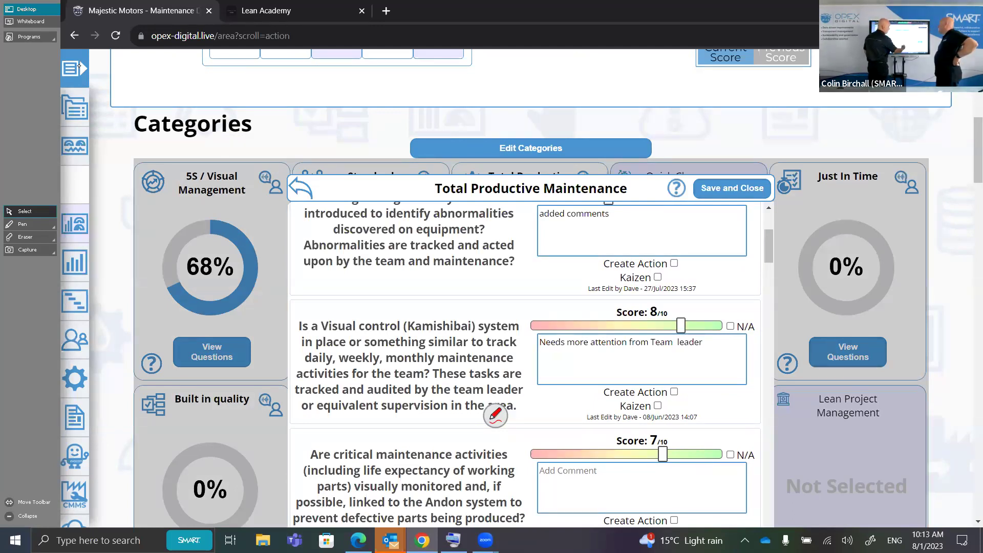
Leave Create Action unticked for that question and start a new line in the comments note
left_click(674, 392)
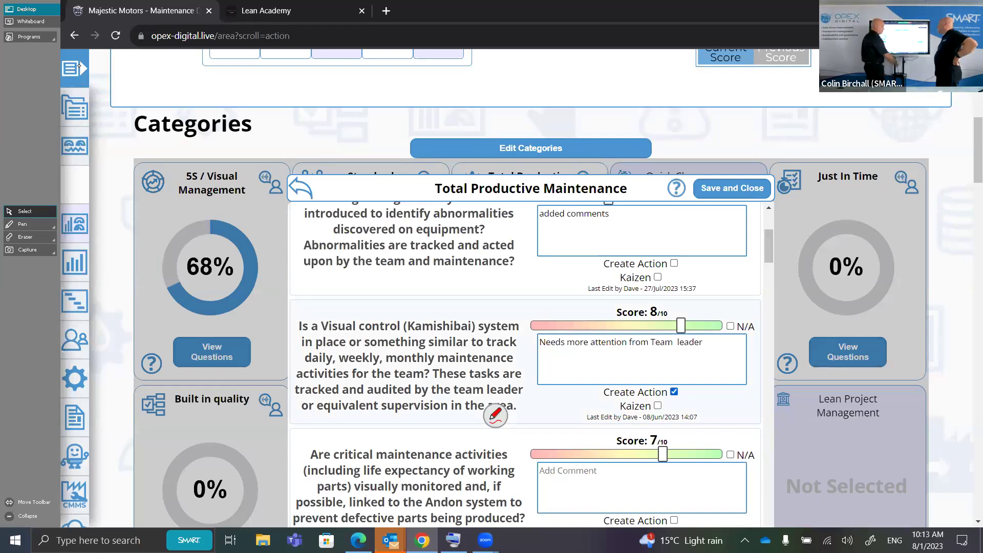
left_click(674, 392)
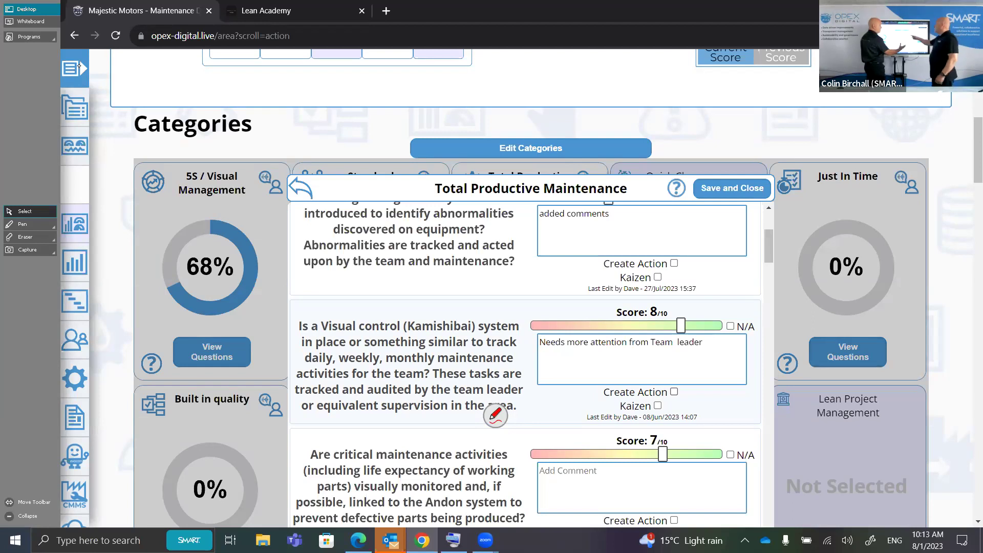
left_click(582, 218)
left_click(540, 231)
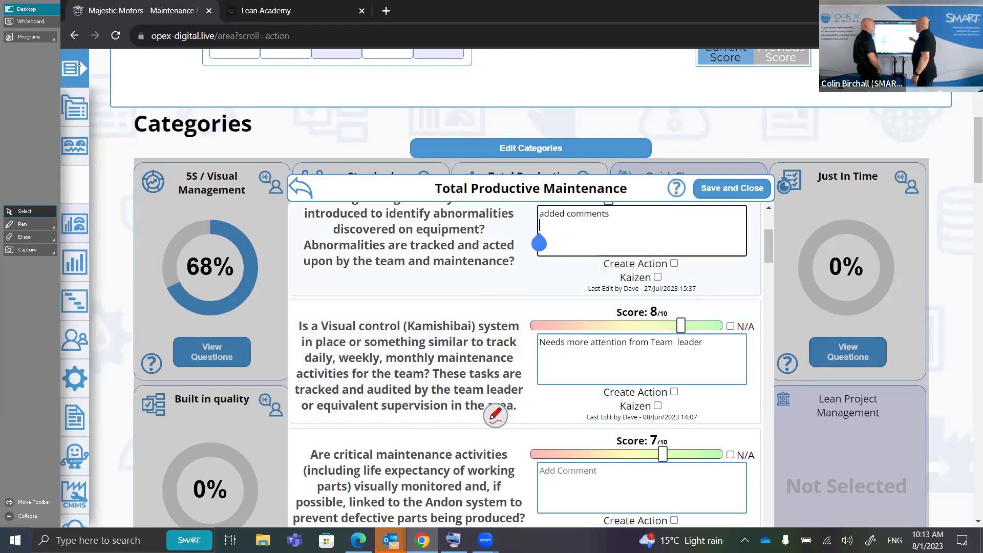
Switch the ink pen to handwriting-to-text conversion
left_click(495, 415)
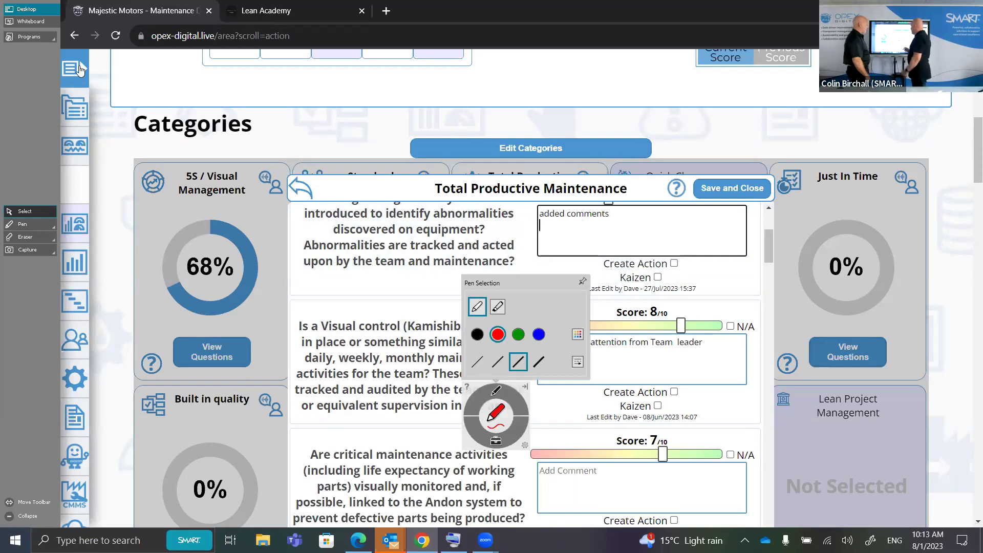
left_click(496, 441)
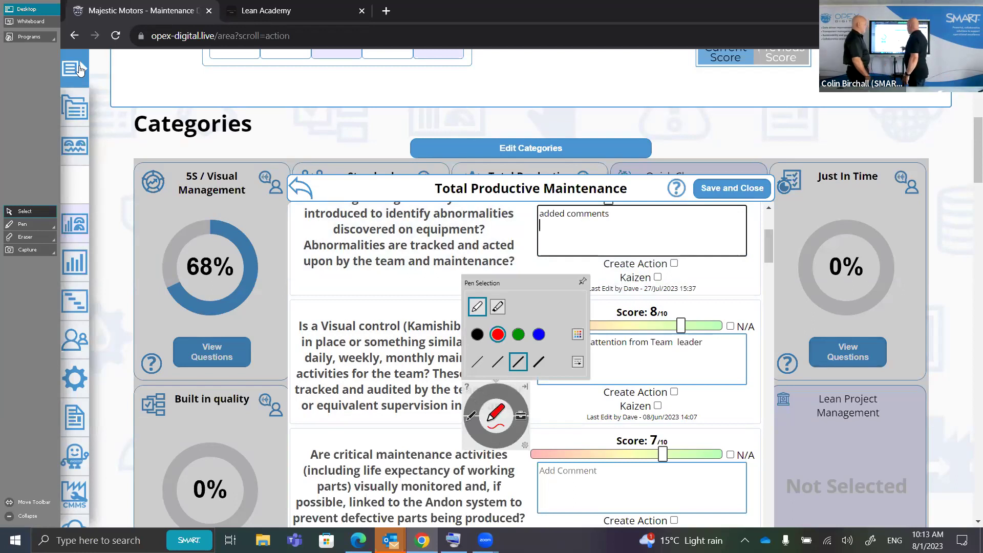
left_click(496, 365)
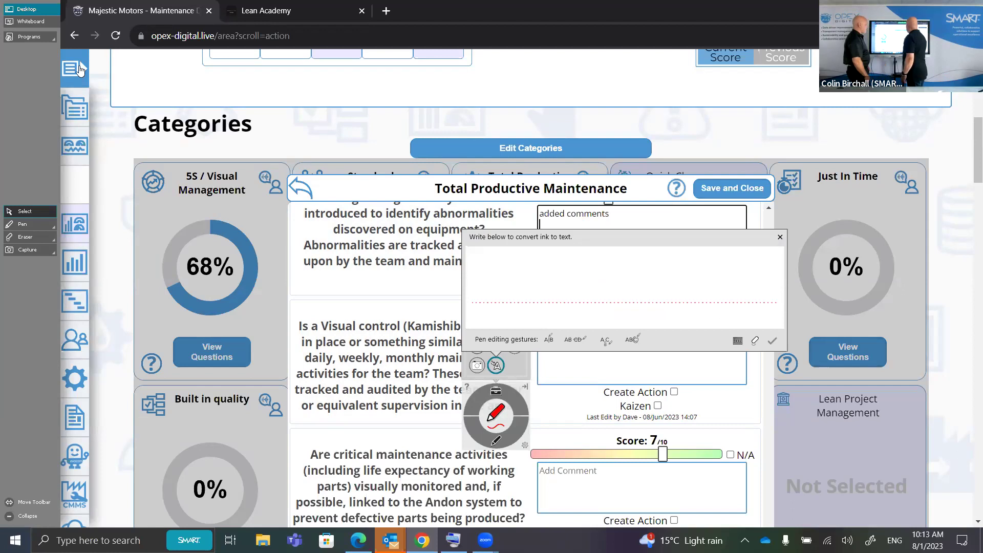
Handwrite 'needs attention' and insert the converted text into the Tag Management comment
mouse_move(486, 267)
left_mouse_down()
mouse_move(486, 298)
mouse_move(566, 302)
left_mouse_up()
left_click_drag(617, 279, 620, 305)
mouse_move(627, 262)
left_mouse_down()
mouse_move(635, 305)
mouse_move(646, 278)
left_mouse_up()
mouse_move(647, 261)
left_mouse_down()
mouse_move(653, 306)
mouse_move(656, 283)
left_mouse_up()
mouse_move(657, 294)
left_mouse_down()
mouse_move(666, 287)
mouse_move(678, 304)
left_mouse_up()
left_click_drag(695, 269, 692, 305)
mouse_move(688, 284)
left_mouse_down()
mouse_move(706, 283)
mouse_move(724, 302)
left_mouse_up()
left_click_drag(737, 284, 716, 265)
left_click_drag(746, 286, 766, 303)
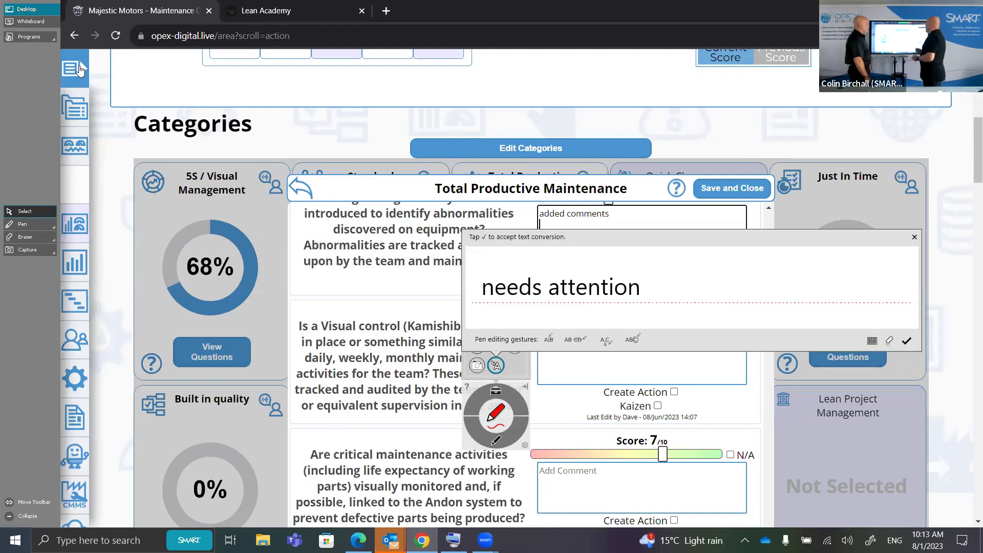
left_click(906, 341)
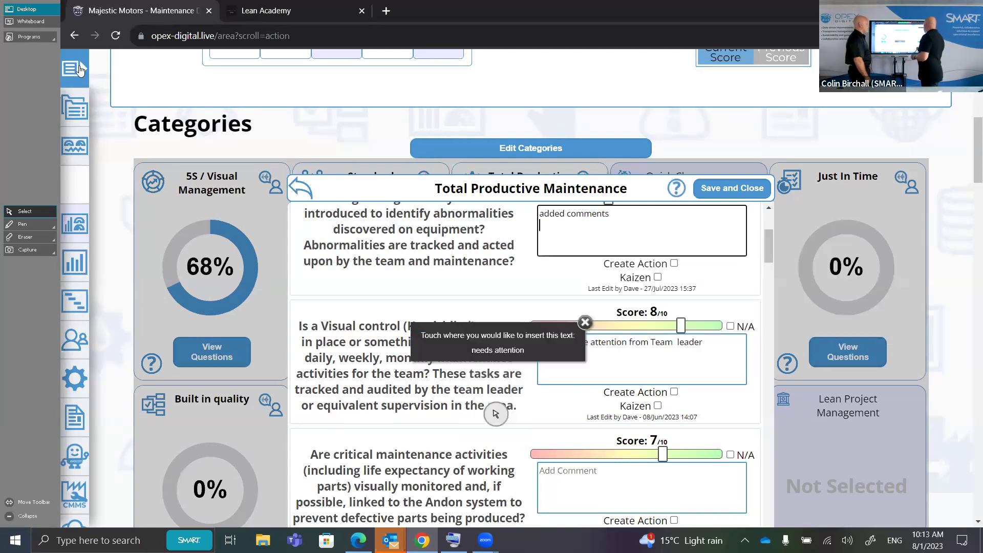
left_click(572, 230)
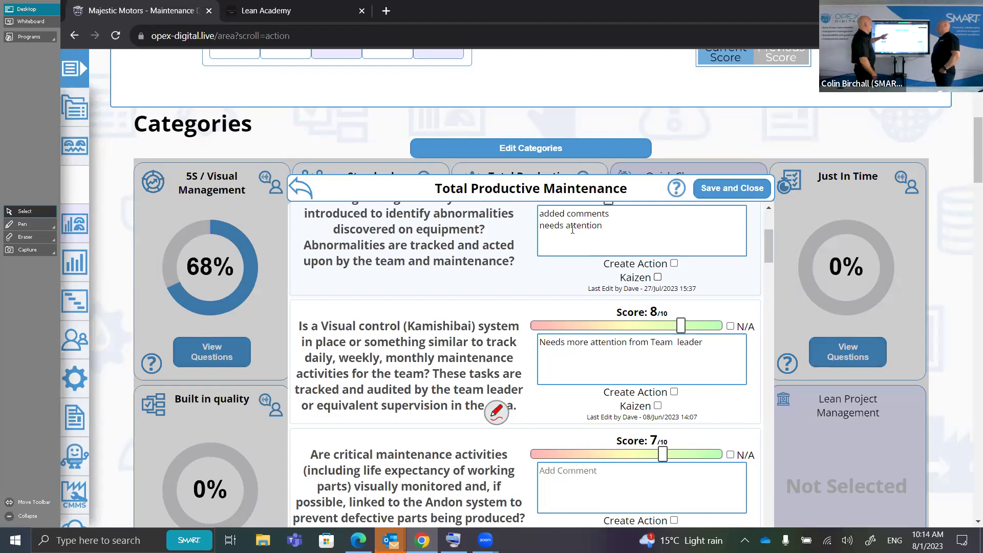
Close the Total Productive Maintenance questions and scroll the area page to the KPIs Overview
key("Escape")
scroll(572, 229, "down", 9)
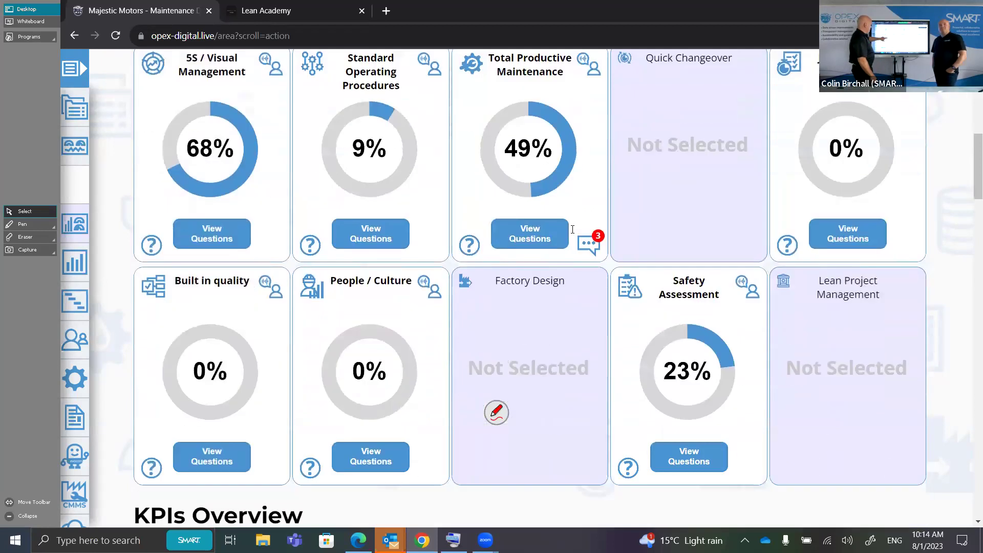
scroll(573, 229, "up", 10)
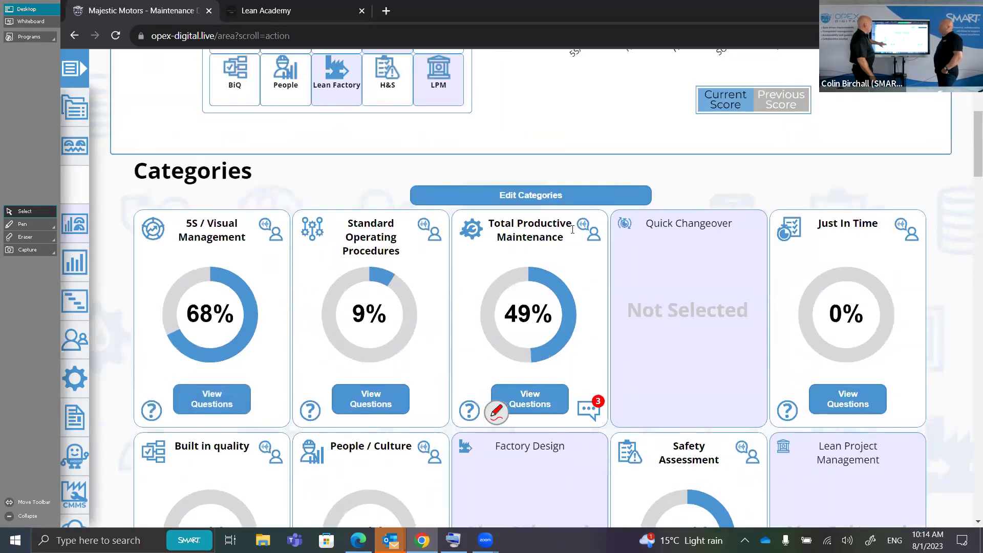
scroll(572, 229, "down", 10)
scroll(573, 229, "up", 1)
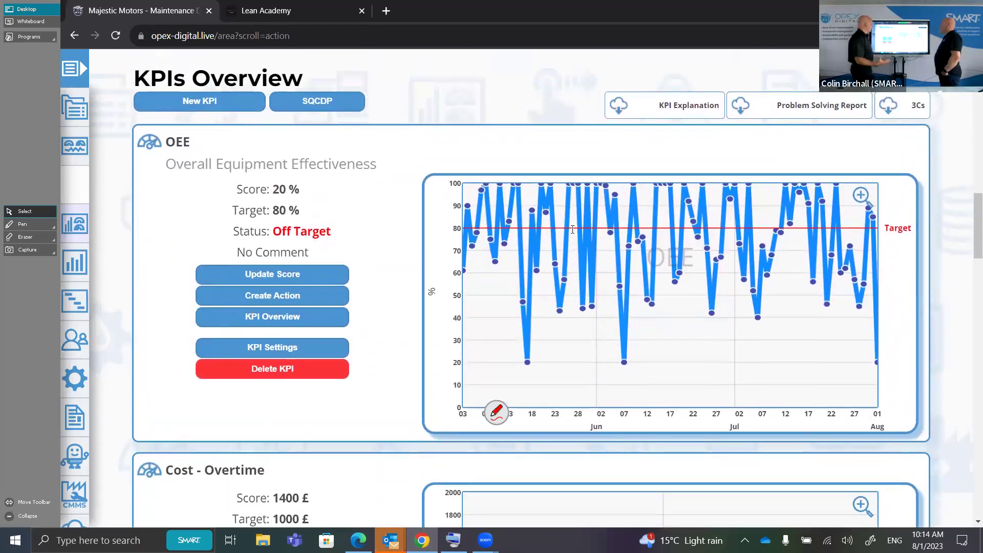
scroll(573, 229, "down", 8)
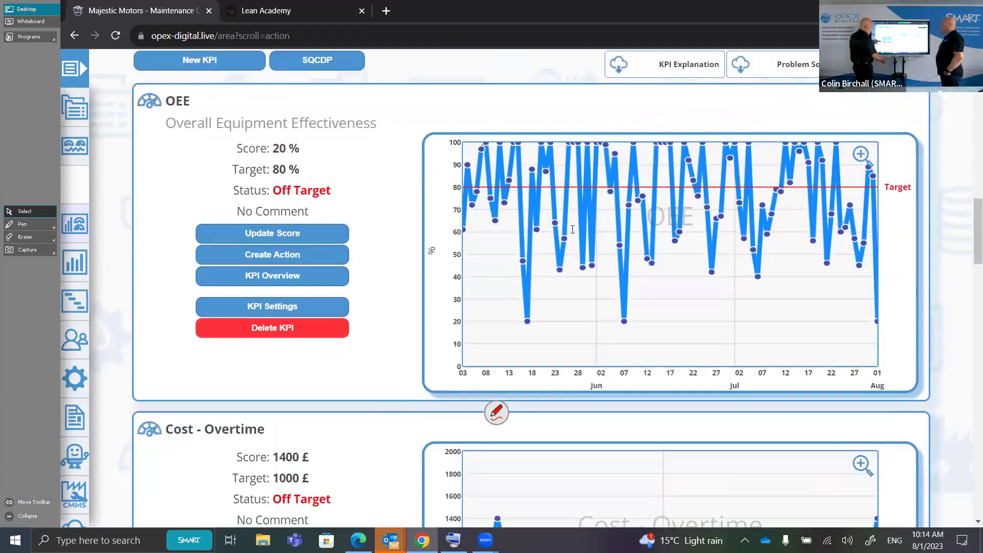
scroll(572, 229, "up", 2)
scroll(573, 229, "up", 2)
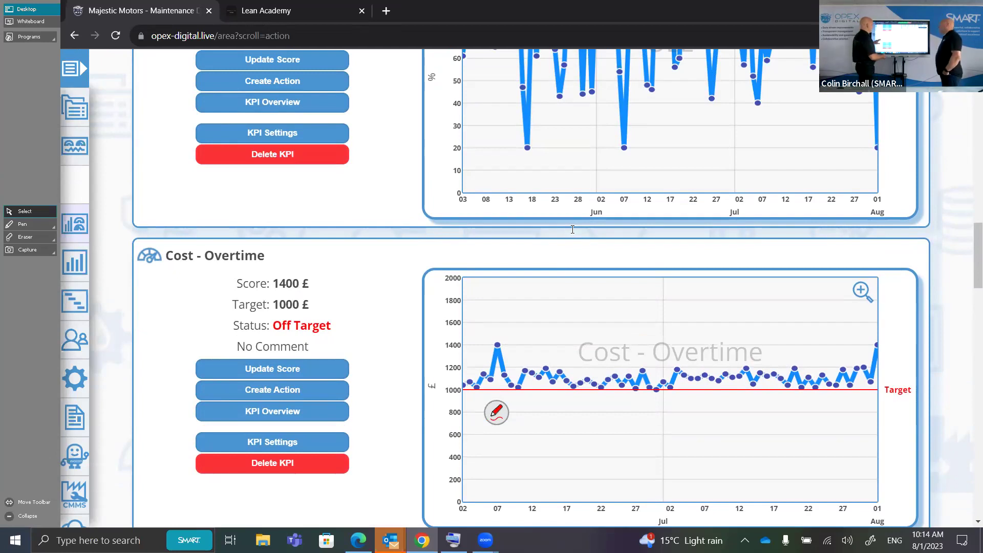
scroll(572, 230, "up", 5)
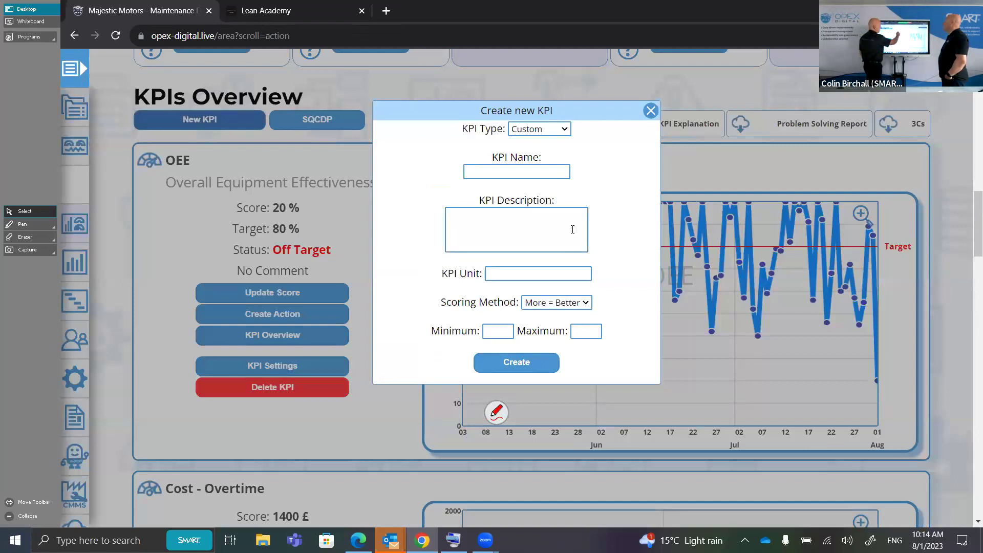
Browse the KPI Type options, keep Custom, and leave the new KPI form without creating one
key("alt+Down")
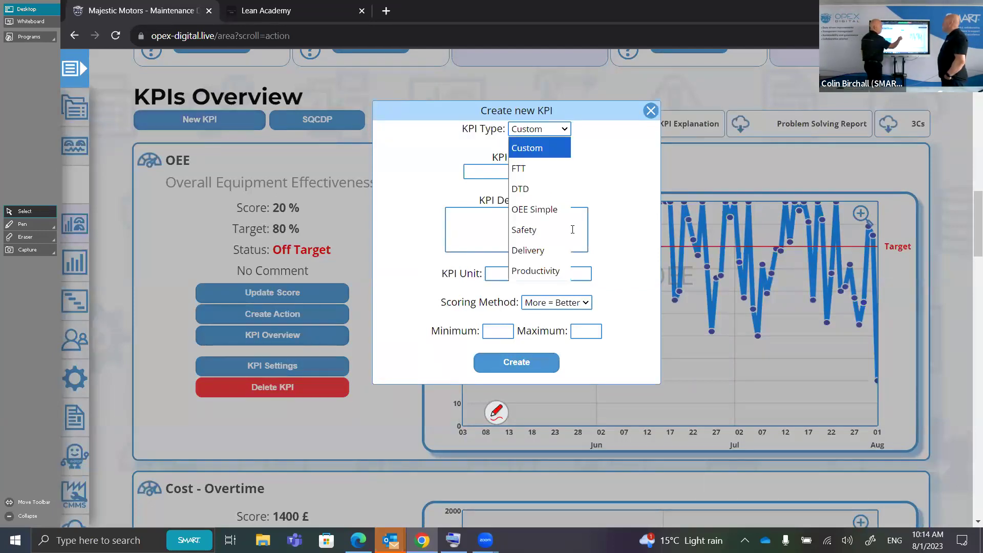
key("Escape")
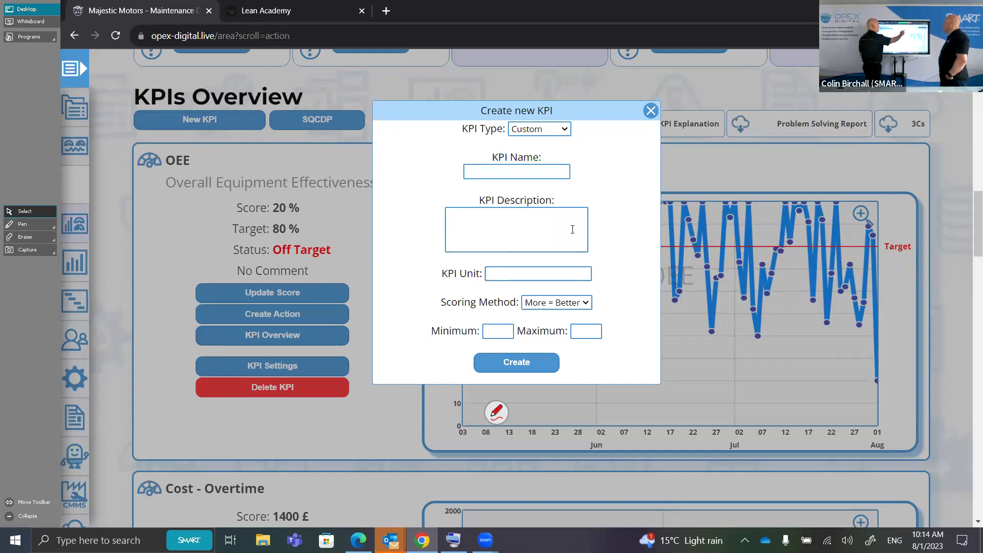
key("Escape")
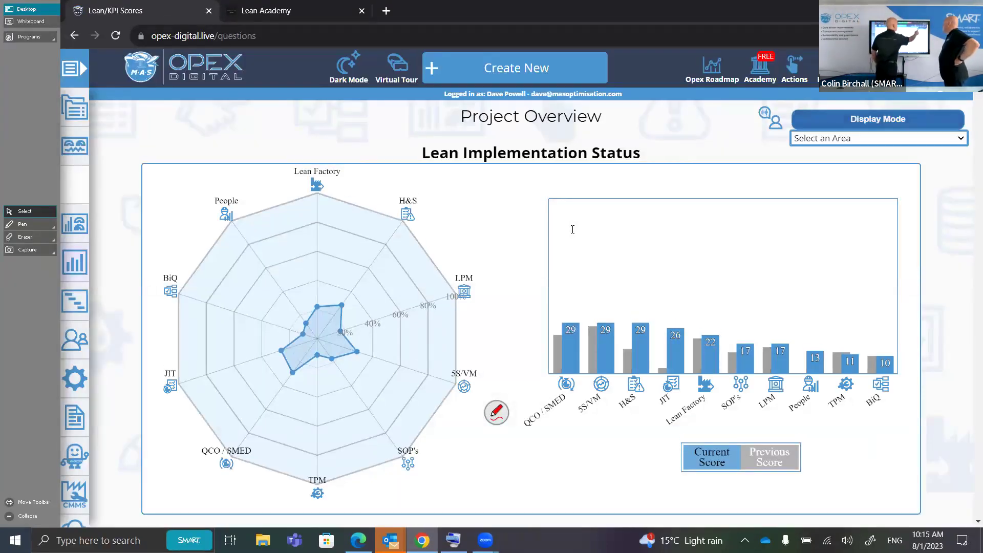
Switch the SQCDP board to Maintenance Department and review its Quality status choices
key("alt+Down")
key("m")
key("Return")
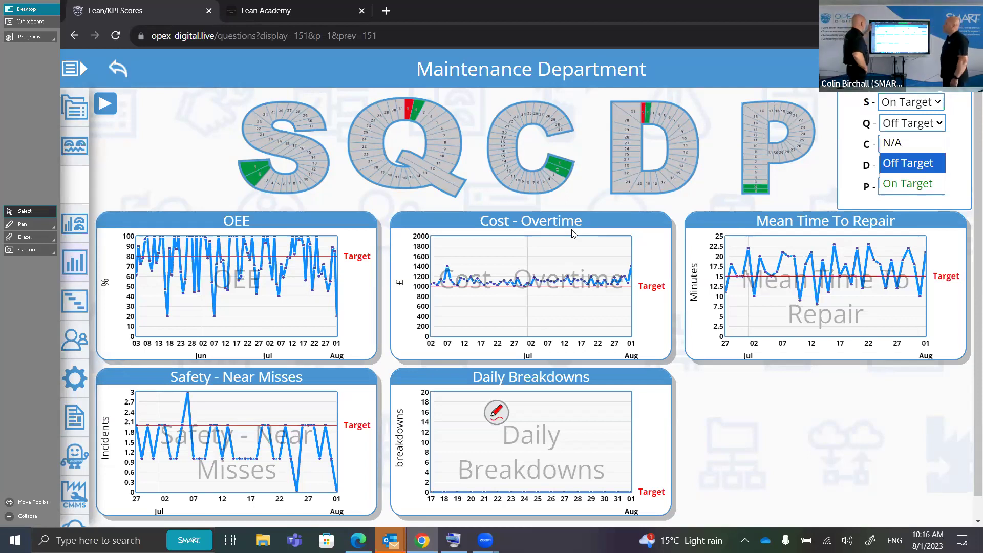
key("Return")
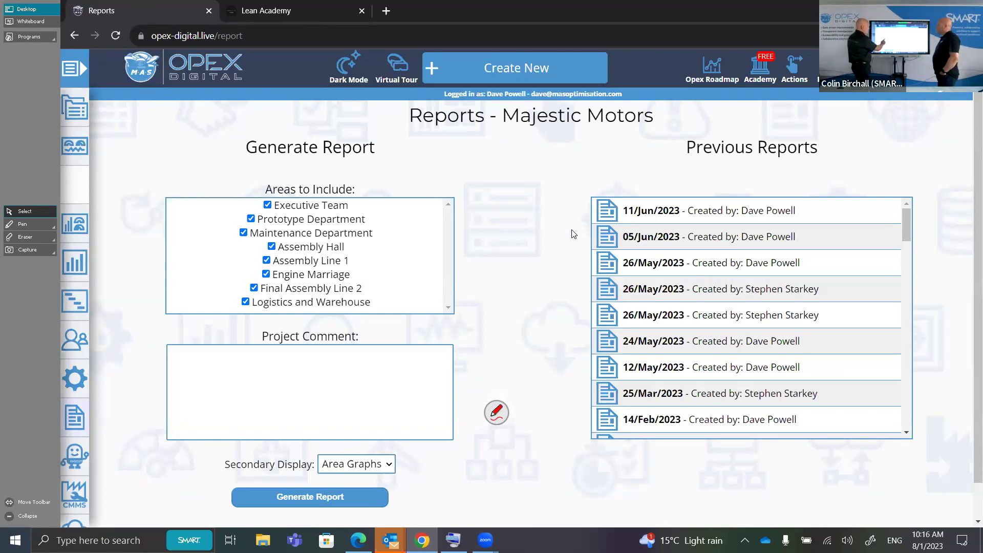
Untick Logistics and Warehouse, Final Assembly Line 2, Engine Marriage and Assembly Line 1 from the report
left_click(246, 302)
left_click(254, 288)
left_click(266, 274)
left_click(266, 260)
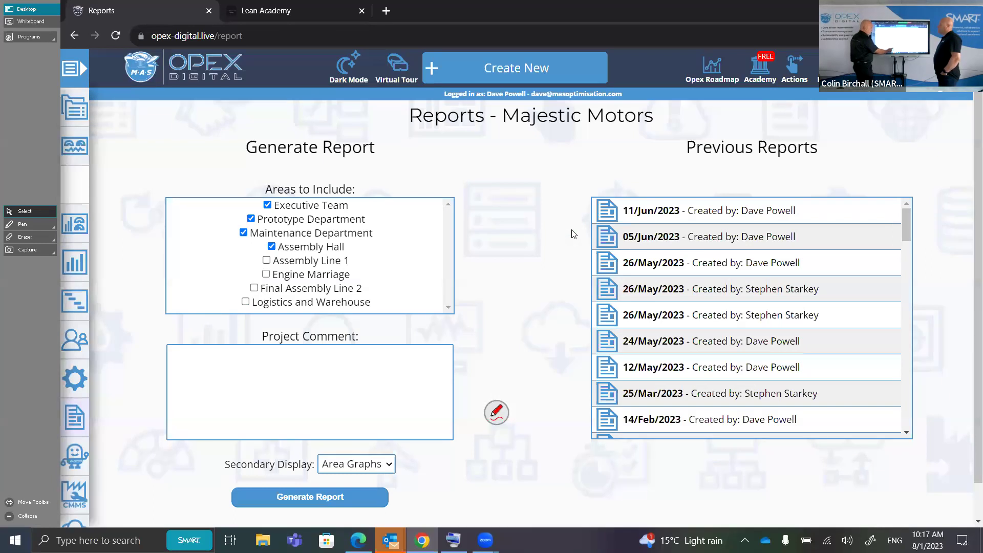
Review the report's Secondary Display choices, leaving Area Graphs selected
left_click(357, 464)
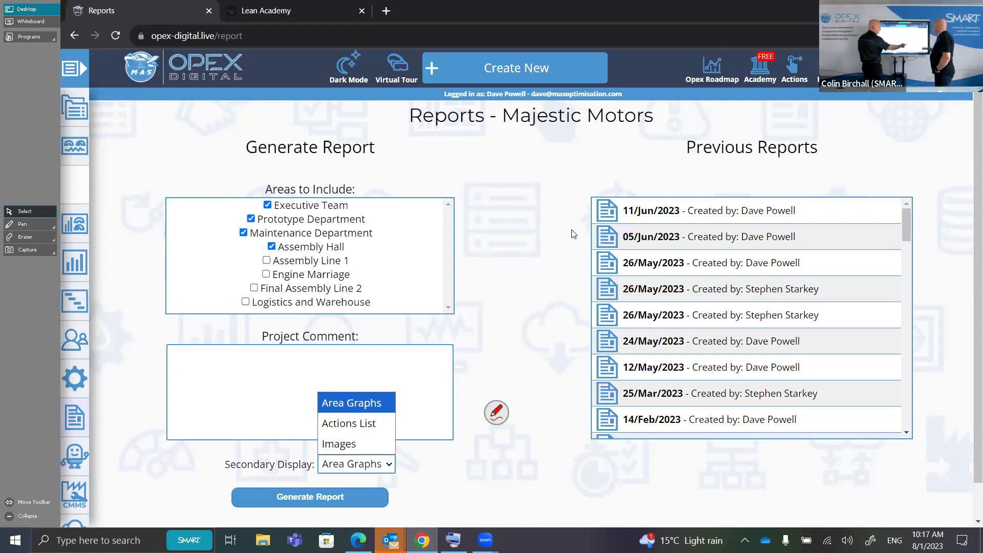
scroll(752, 317, "down", 2)
scroll(752, 317, "down", 10)
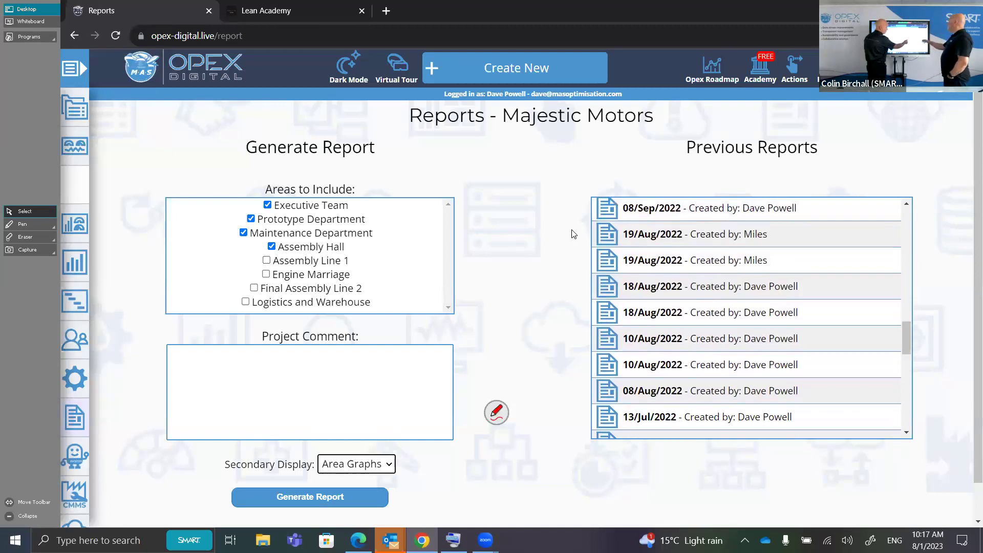
scroll(751, 317, "up", 7)
scroll(751, 318, "up", 4)
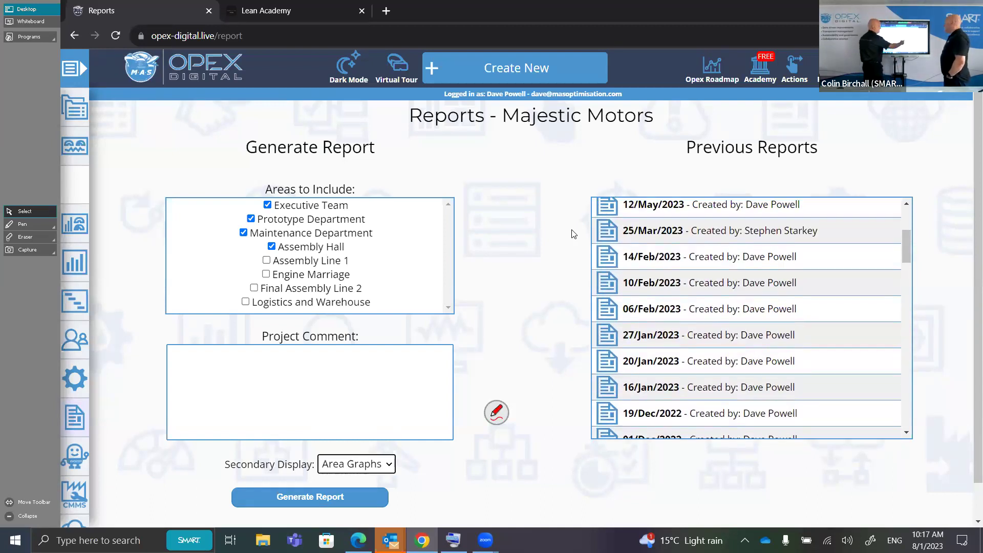
View the 10/Feb/2023 status report from Previous Reports, then return to the Reports page
left_click(709, 282)
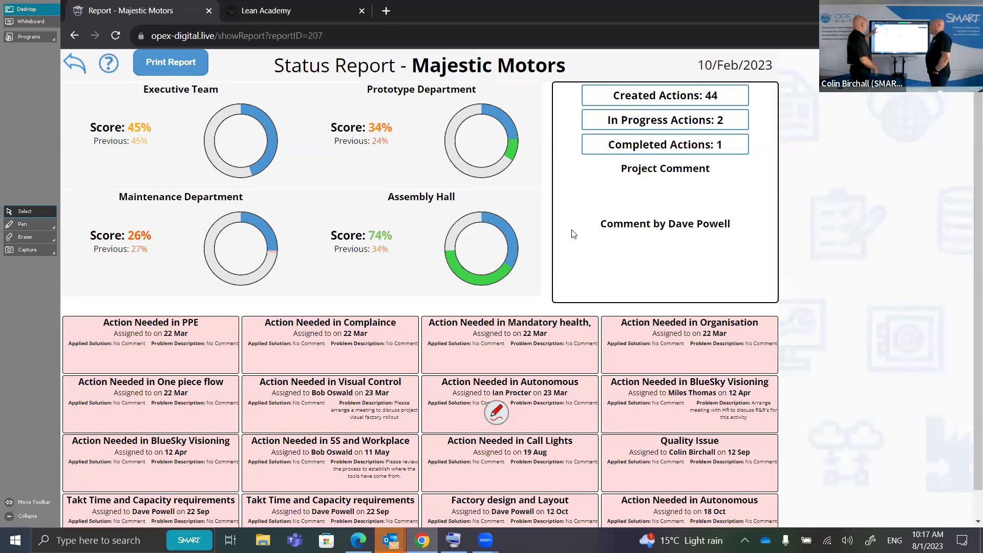
key("alt+Left")
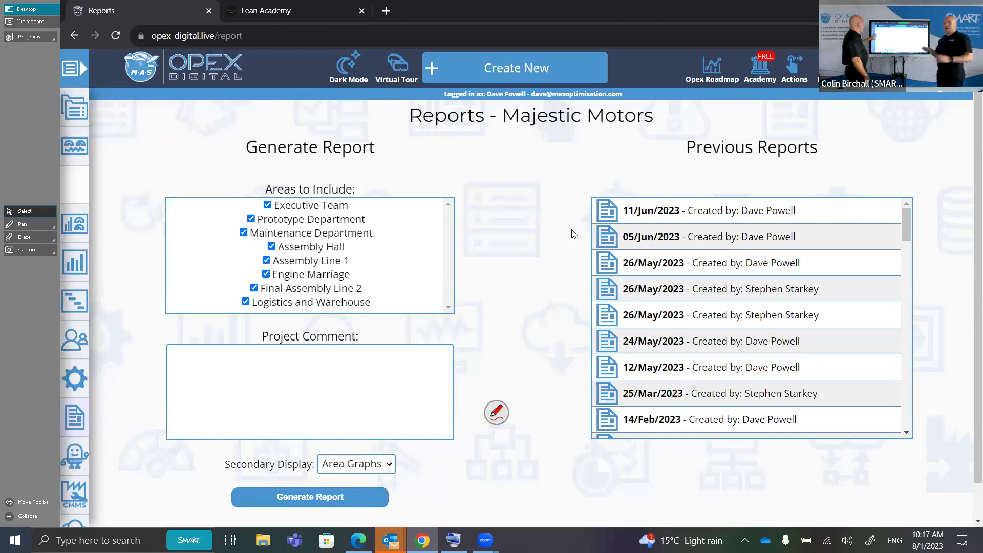
Return to the Majestic Motors areas dashboard and open Evocon monitoring for Assembly Hall
key("alt+Left")
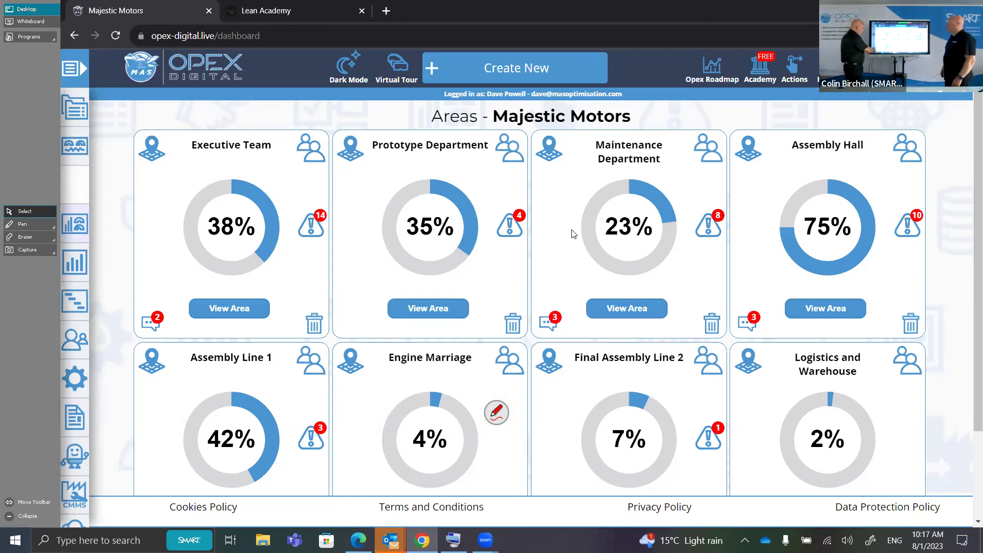
left_click(74, 456)
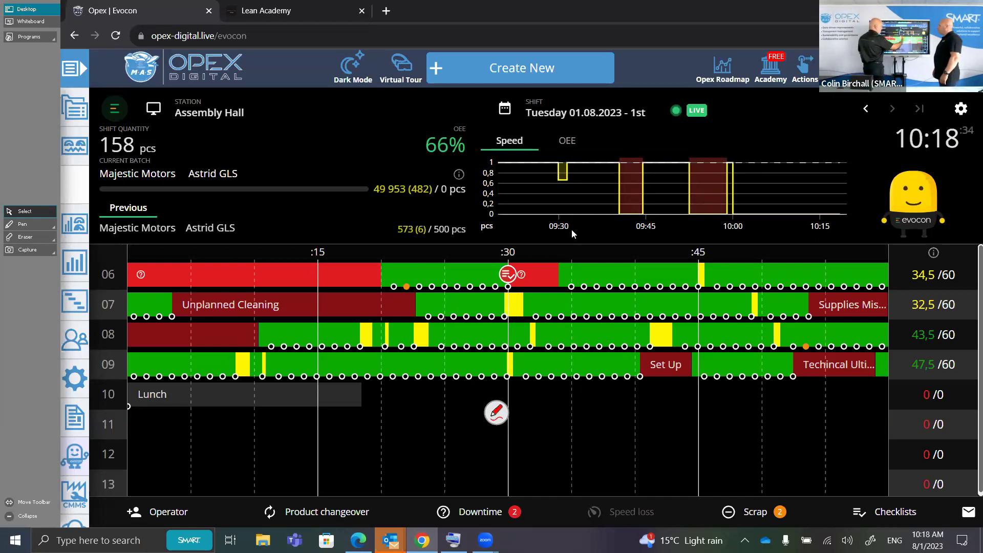
Assign Technical > Machine Reset as the reason for the 06:30–06:34 stop and save it
left_click(533, 275)
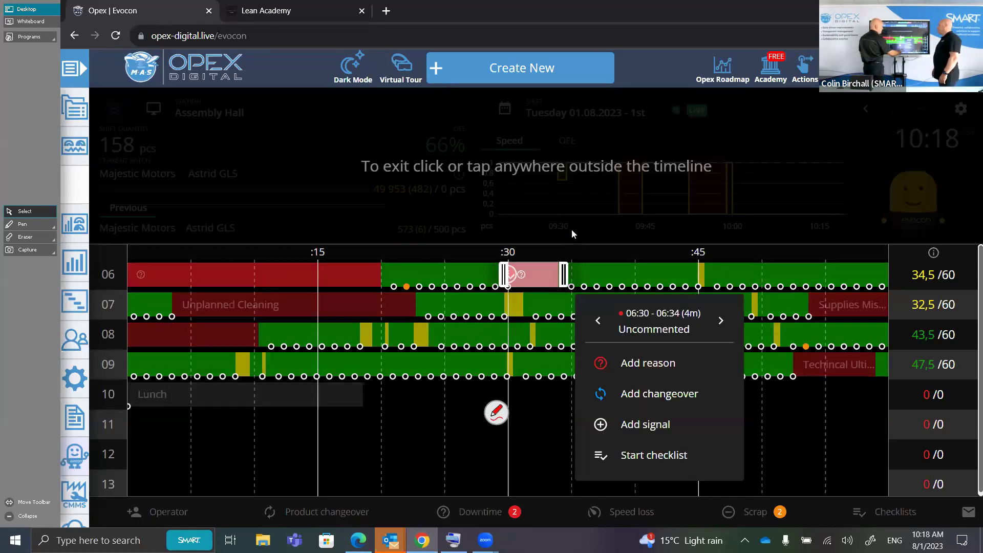
left_click(647, 362)
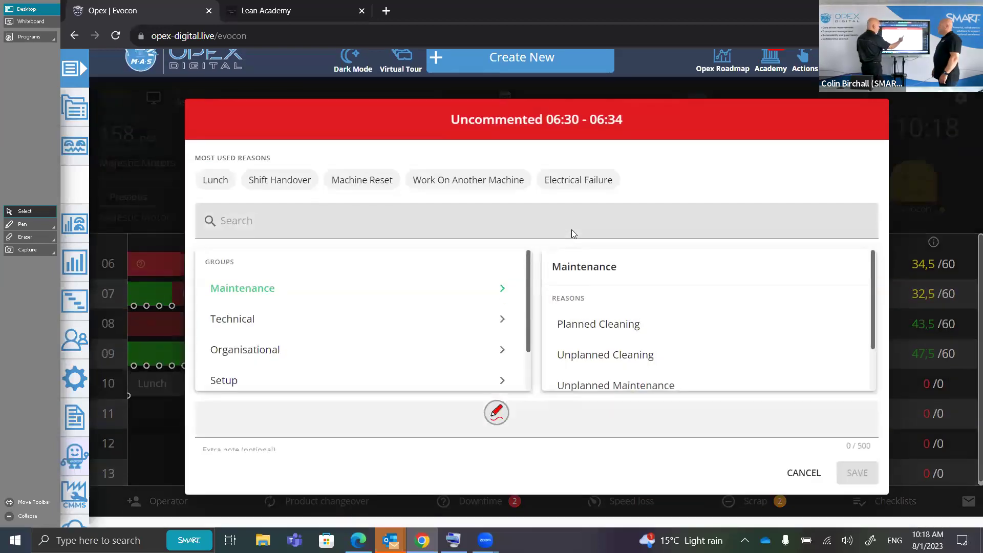
left_click(233, 319)
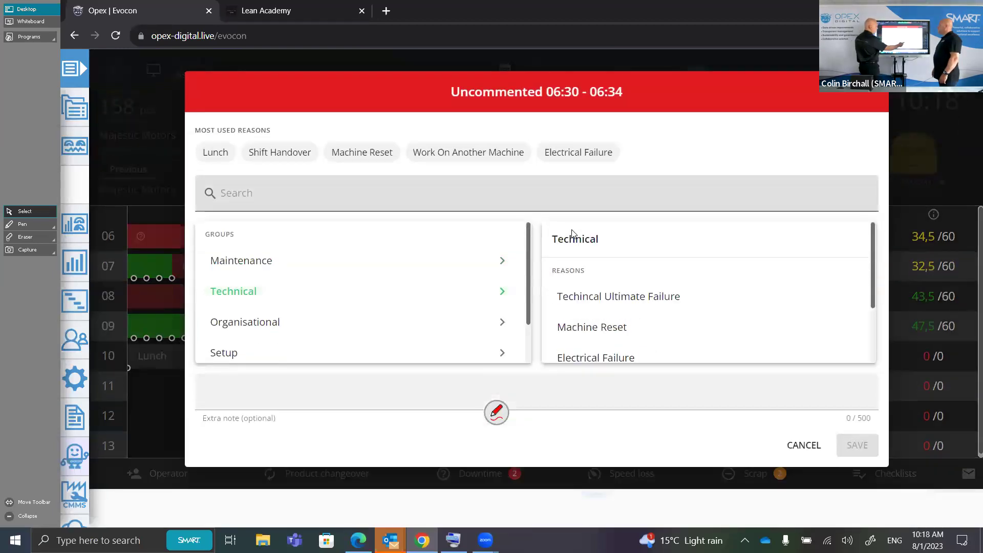
left_click(362, 152)
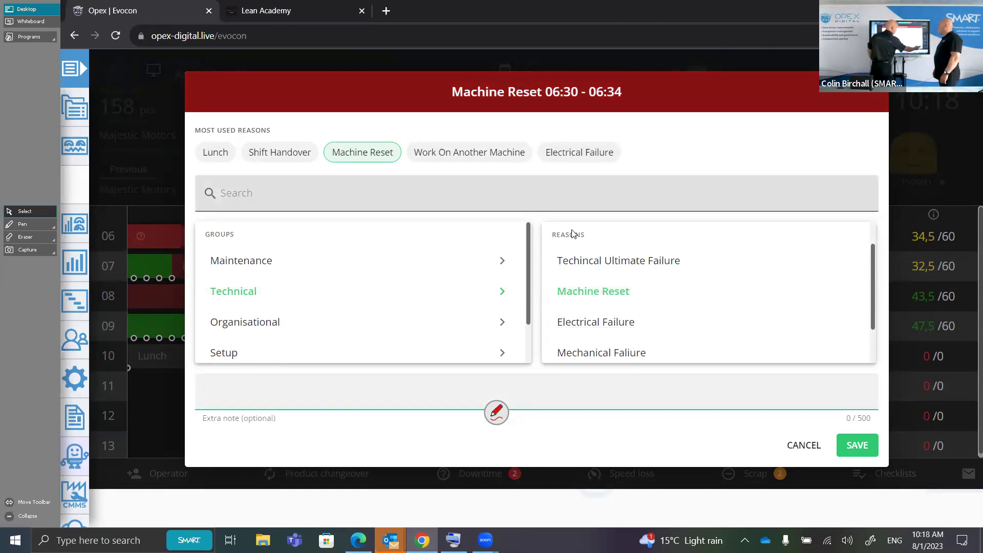
key("Return")
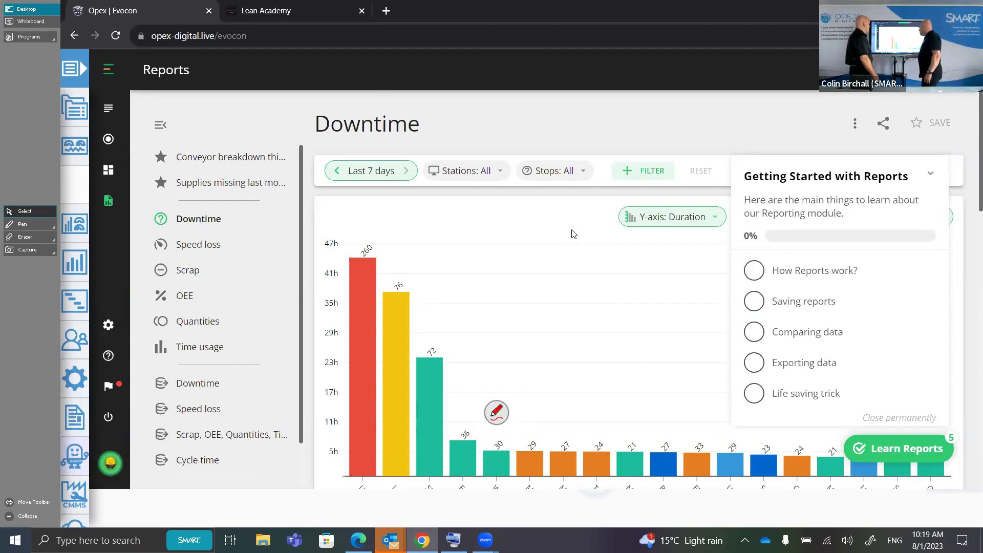
Circle the 21 bar in red ink, drill into its Product Changeover downtime, and return to Shift View
mouse_move(622, 411)
left_mouse_down()
mouse_move(653, 446)
mouse_move(660, 413)
left_mouse_up()
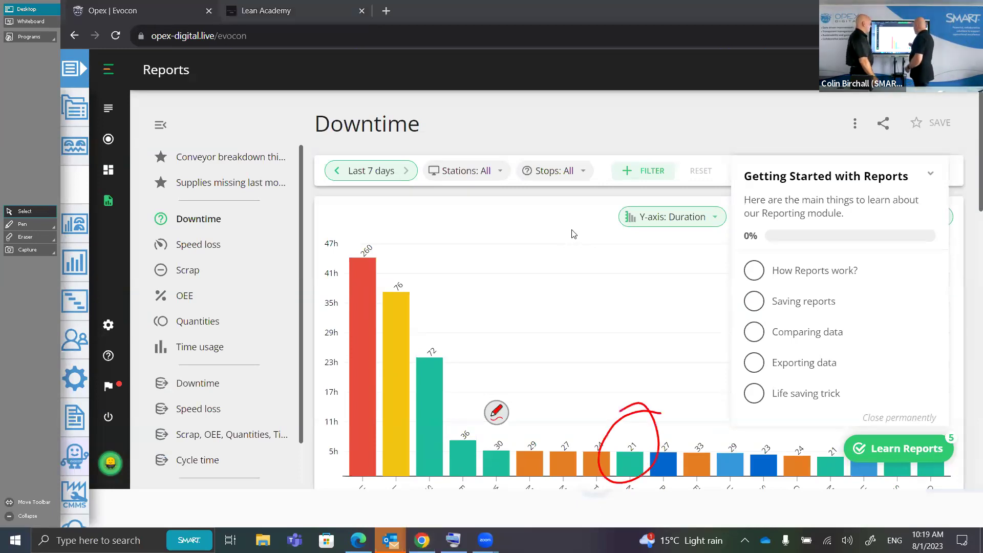
left_click(645, 391)
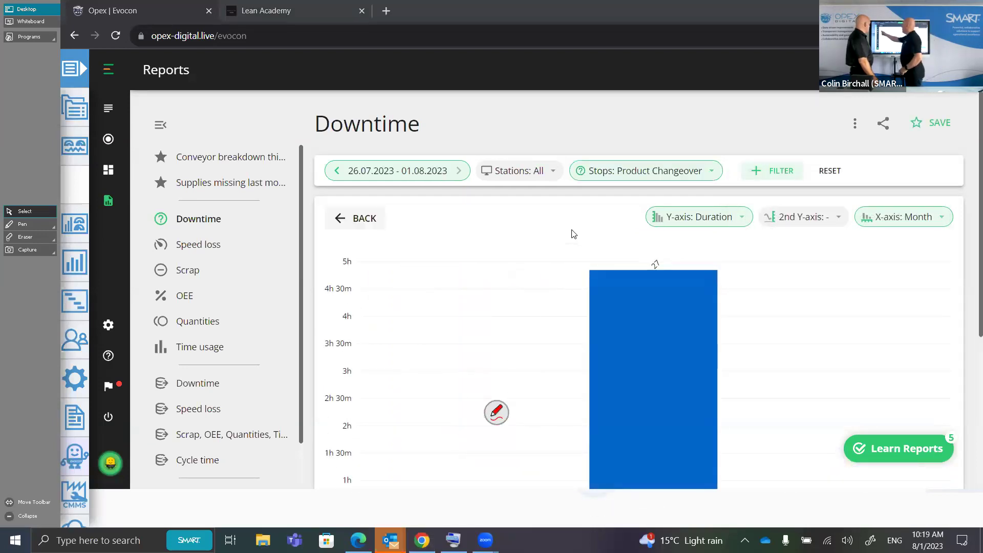
left_click(108, 108)
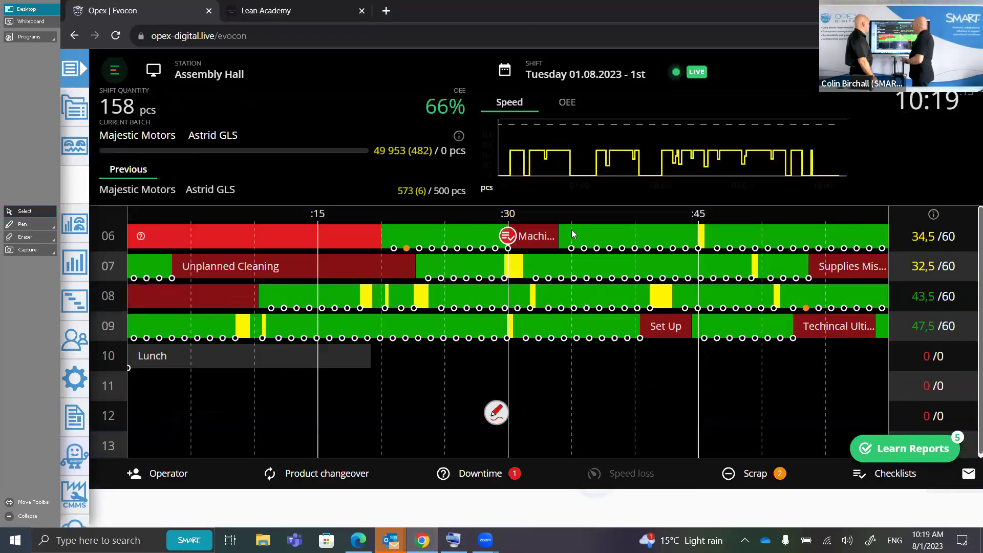
Show the annotation toolbox's screen capture options, then dismiss the toolbox
left_click(496, 412)
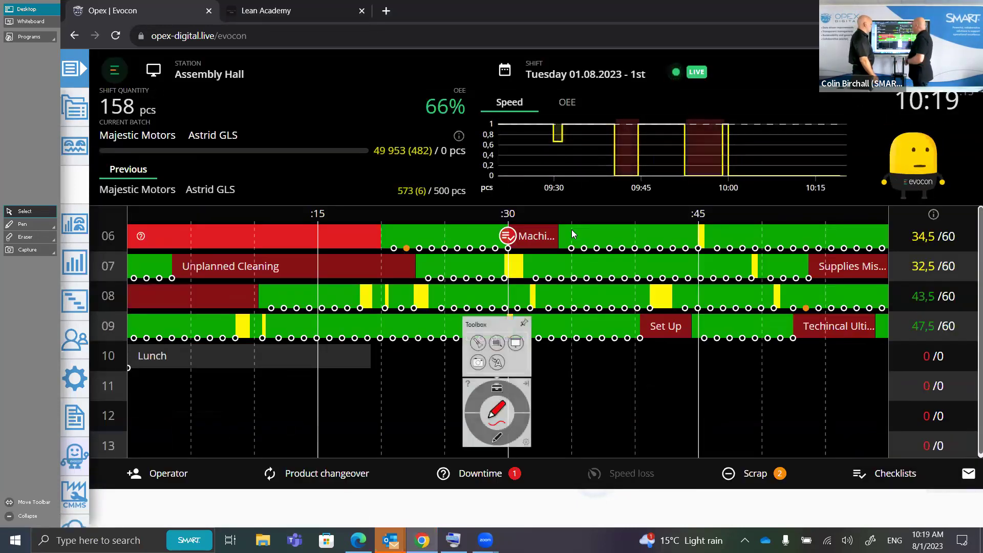
left_click(478, 362)
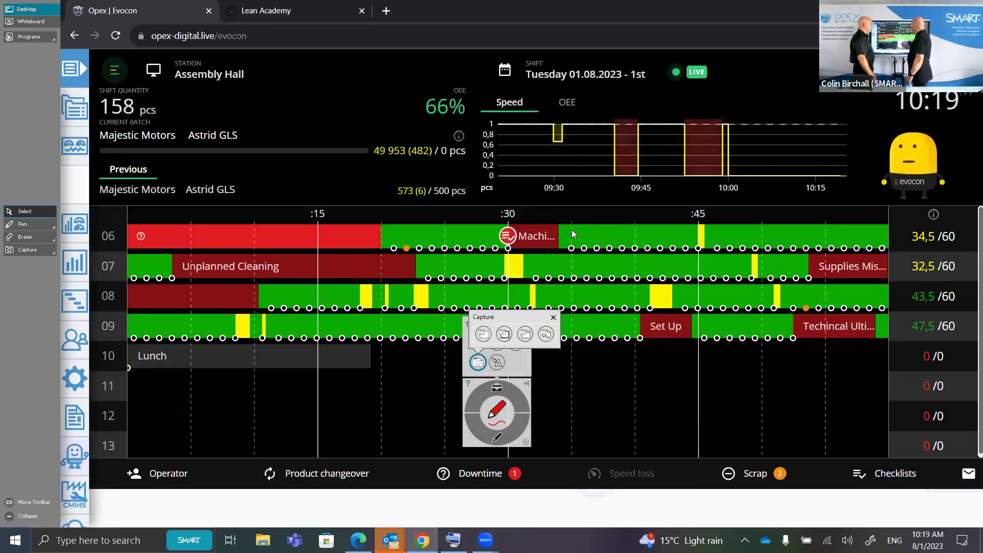
key("Escape")
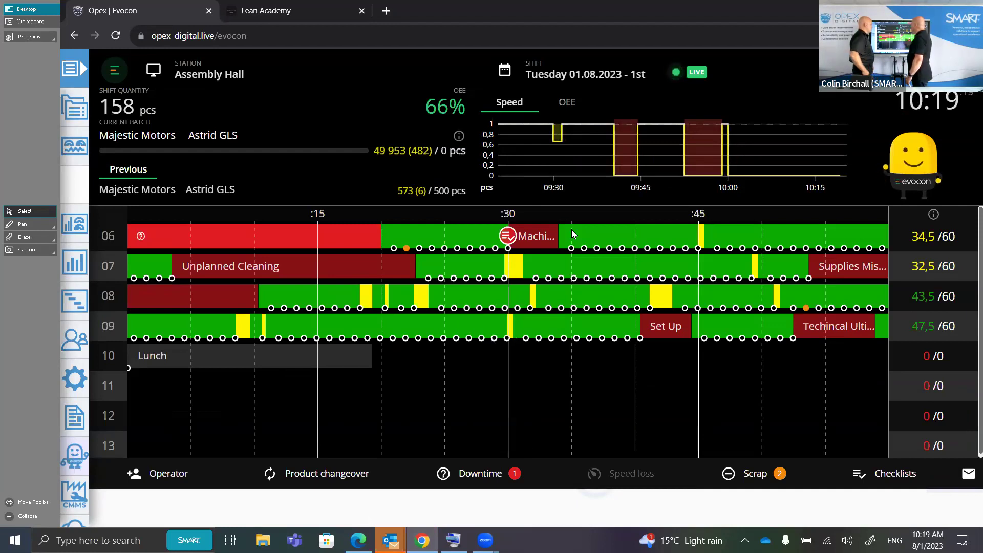